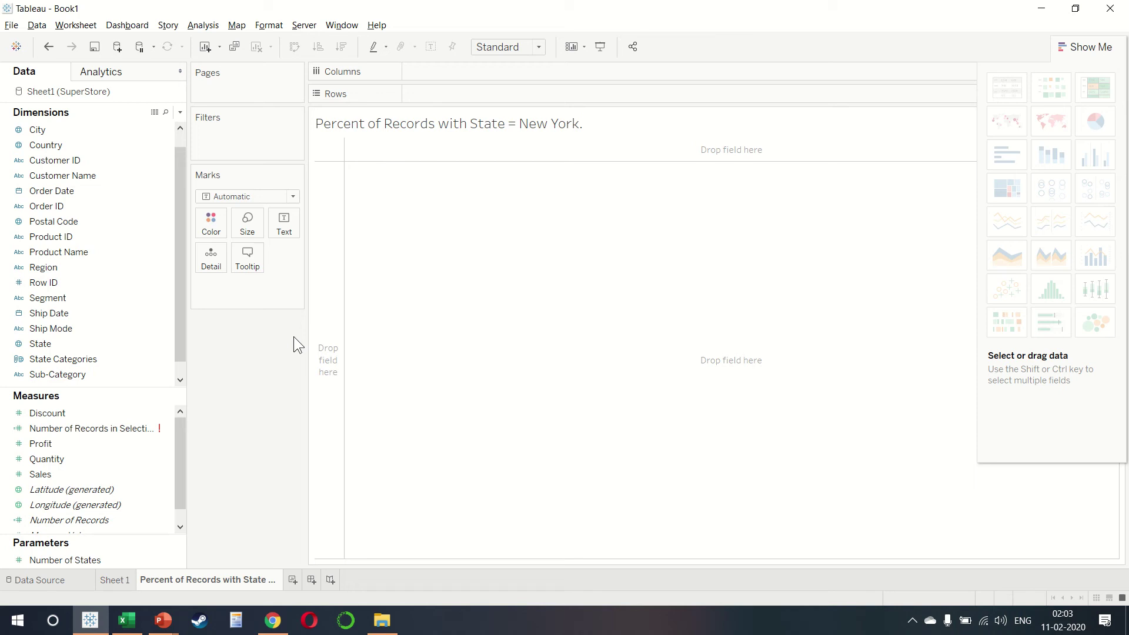
Create Sheet 3 with a SUM(Sales) bar per State, sorted descending from New York
click(293, 581)
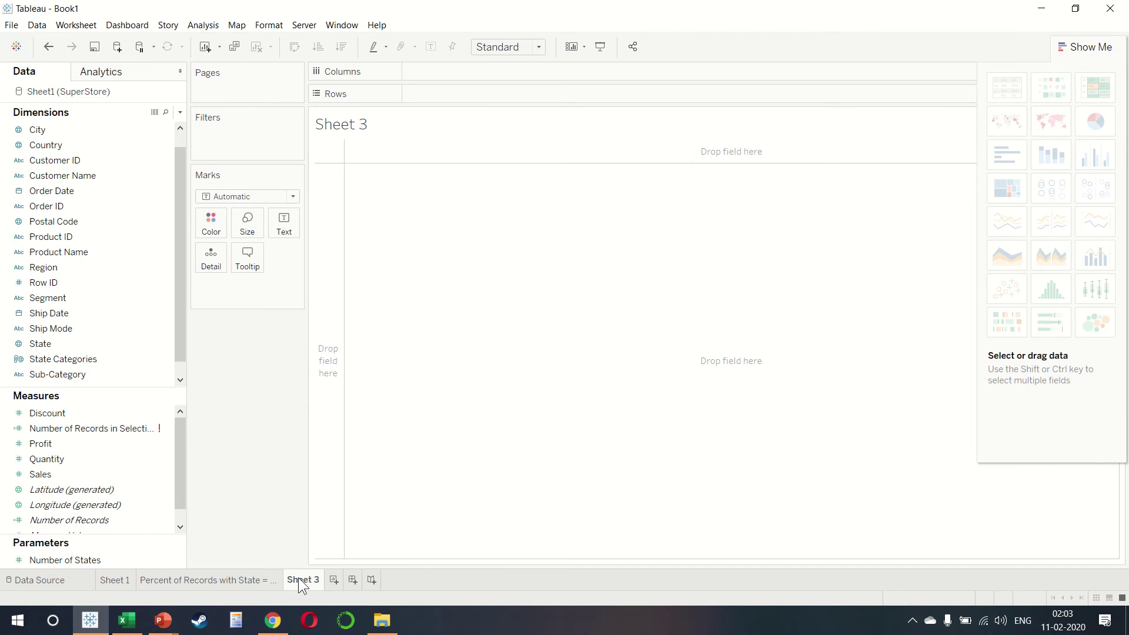
double_click(91, 471)
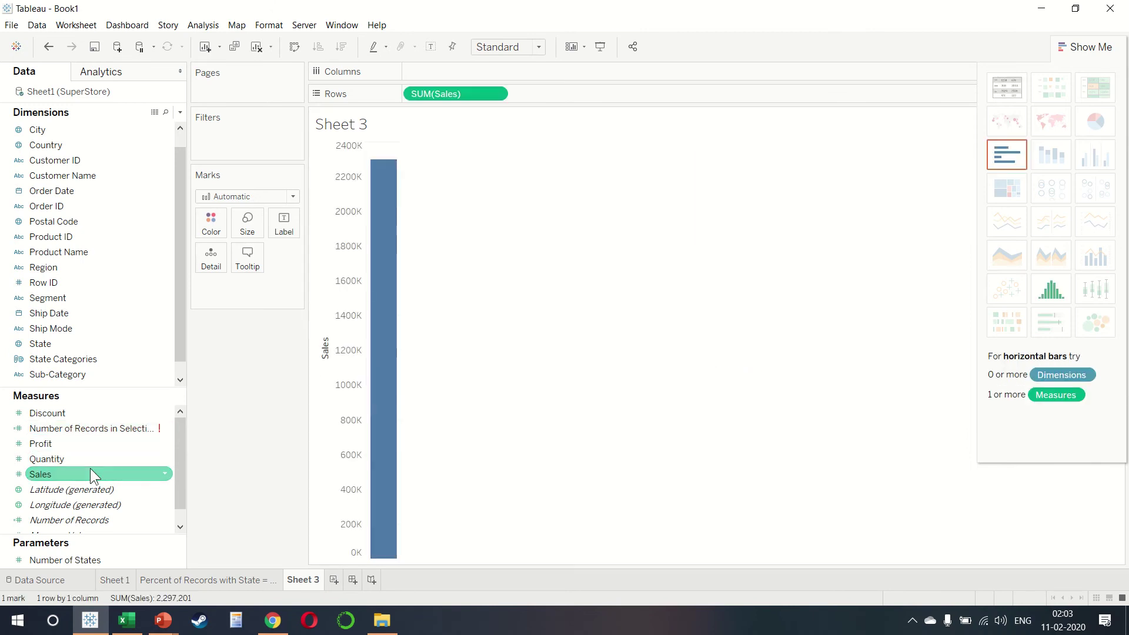
click(62, 344)
double_click(62, 344)
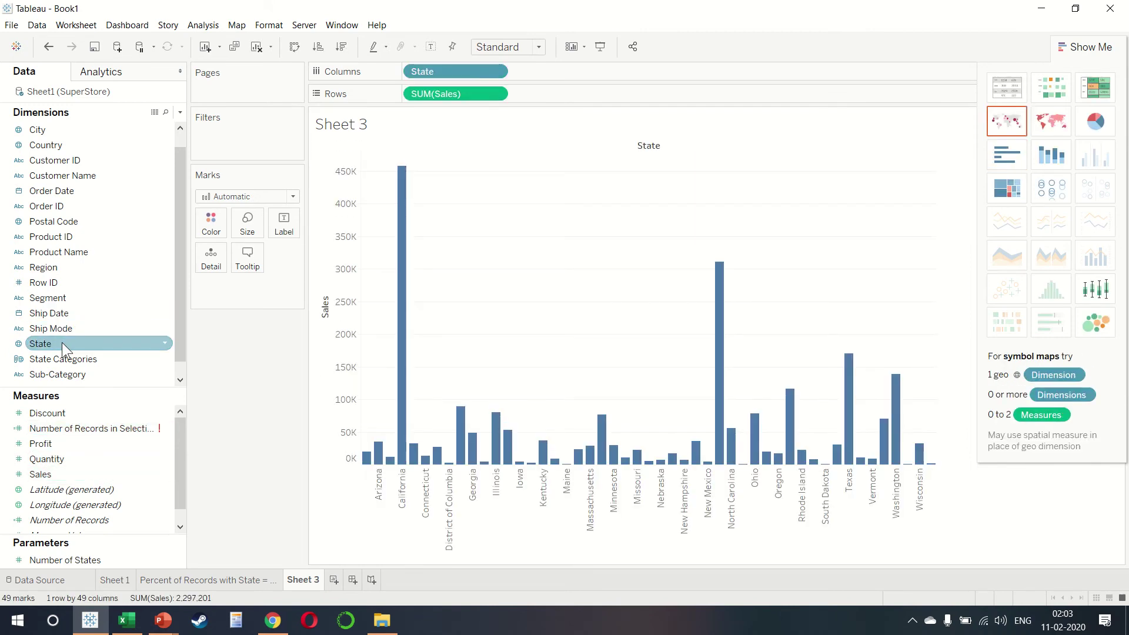
click(318, 47)
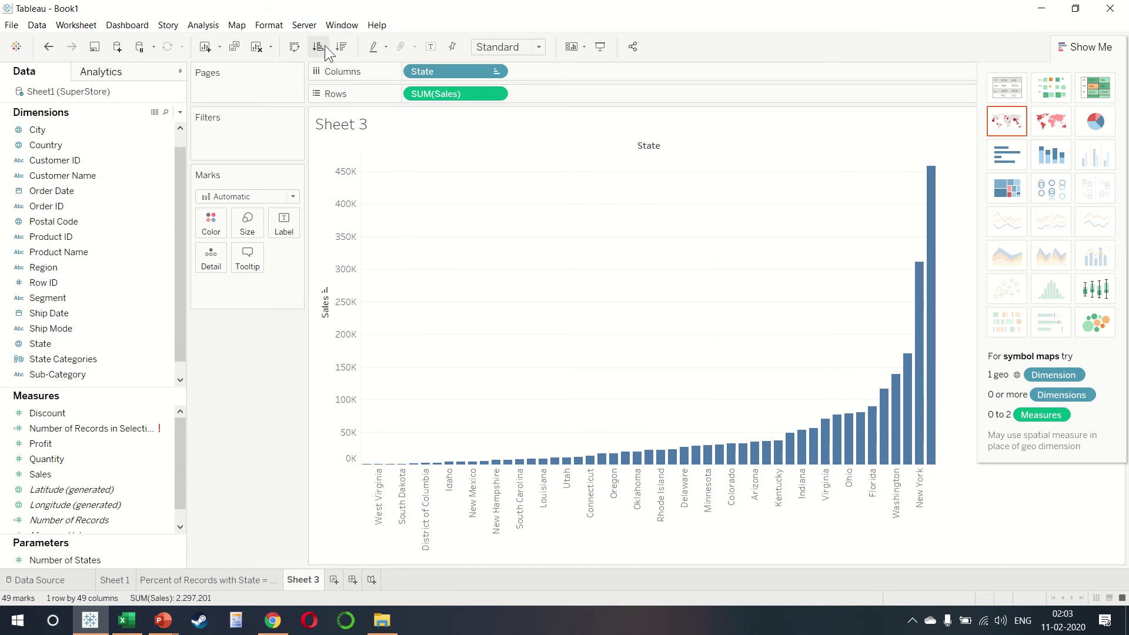
click(341, 47)
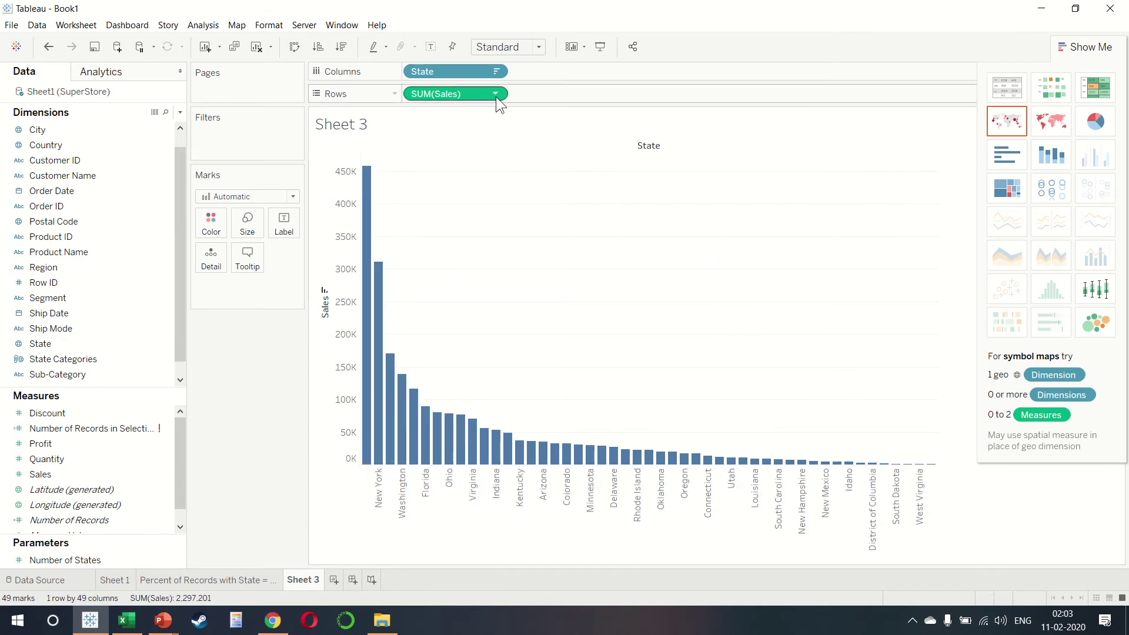
Change the Sales measure from sum to average
click(496, 95)
mouse_move(536, 234)
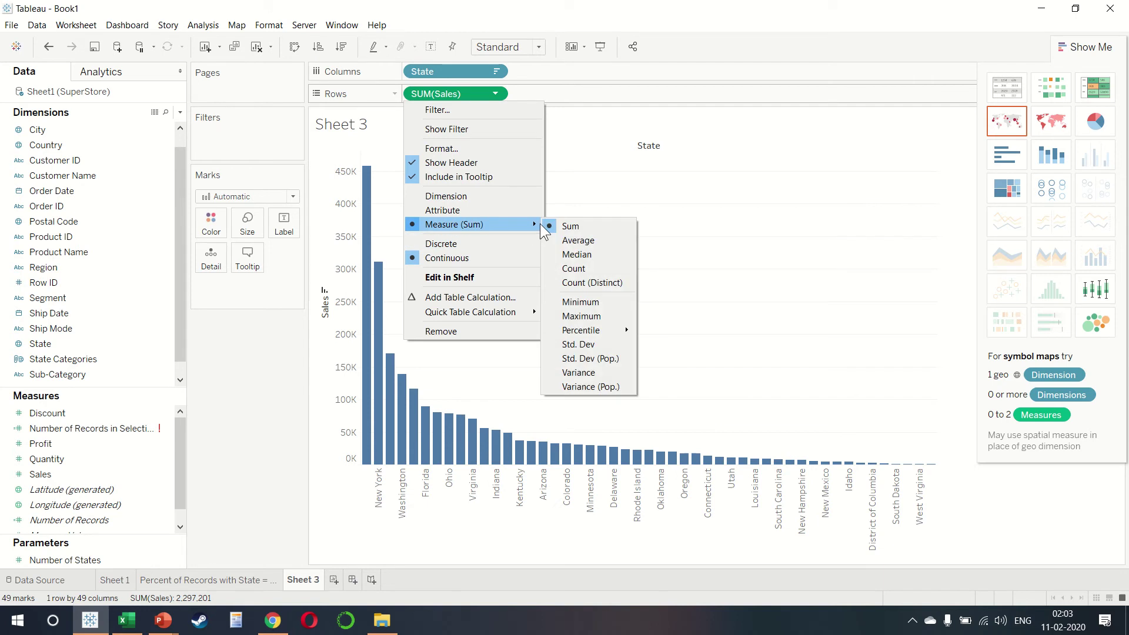
click(592, 242)
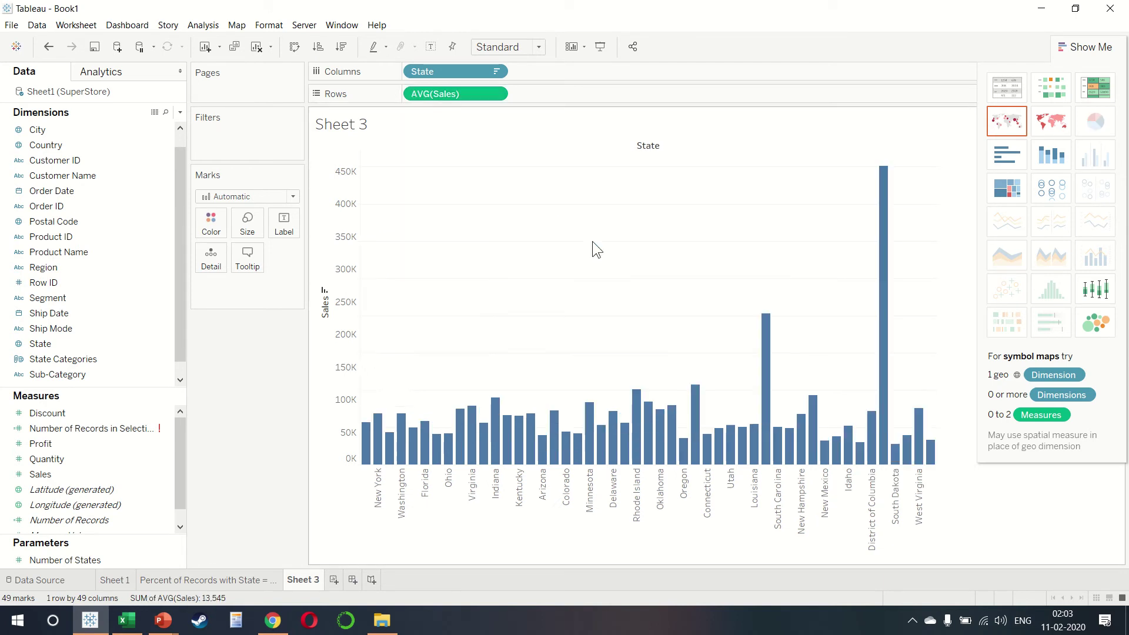
Exclude the Vermont and Wyoming bars from the chart
click(766, 322)
ctrl+click(883, 271)
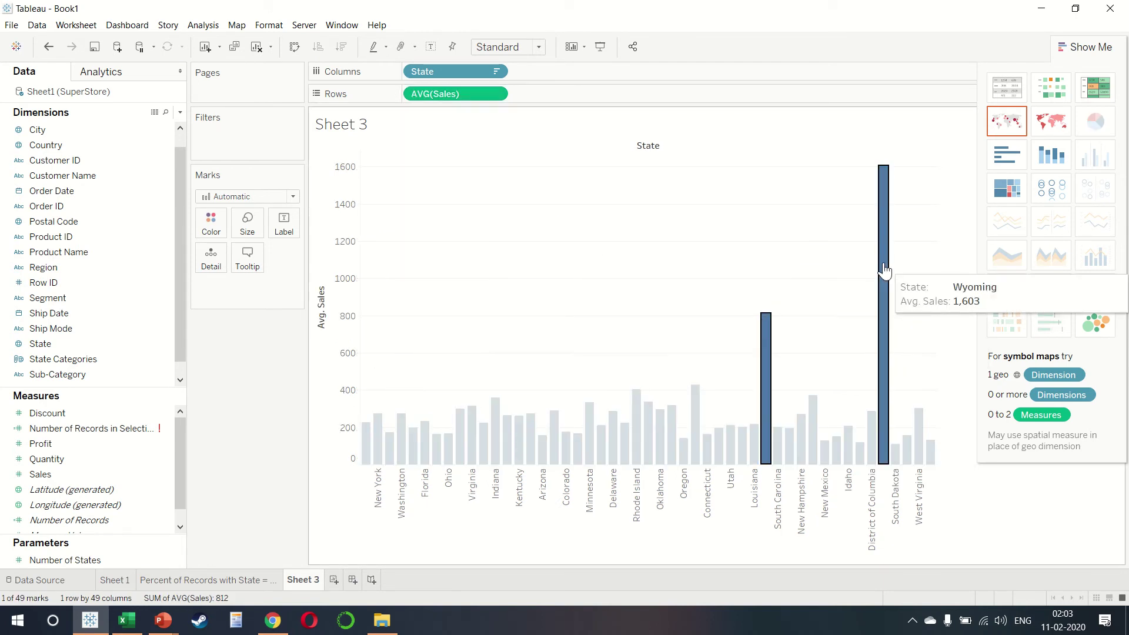
right_click(884, 266)
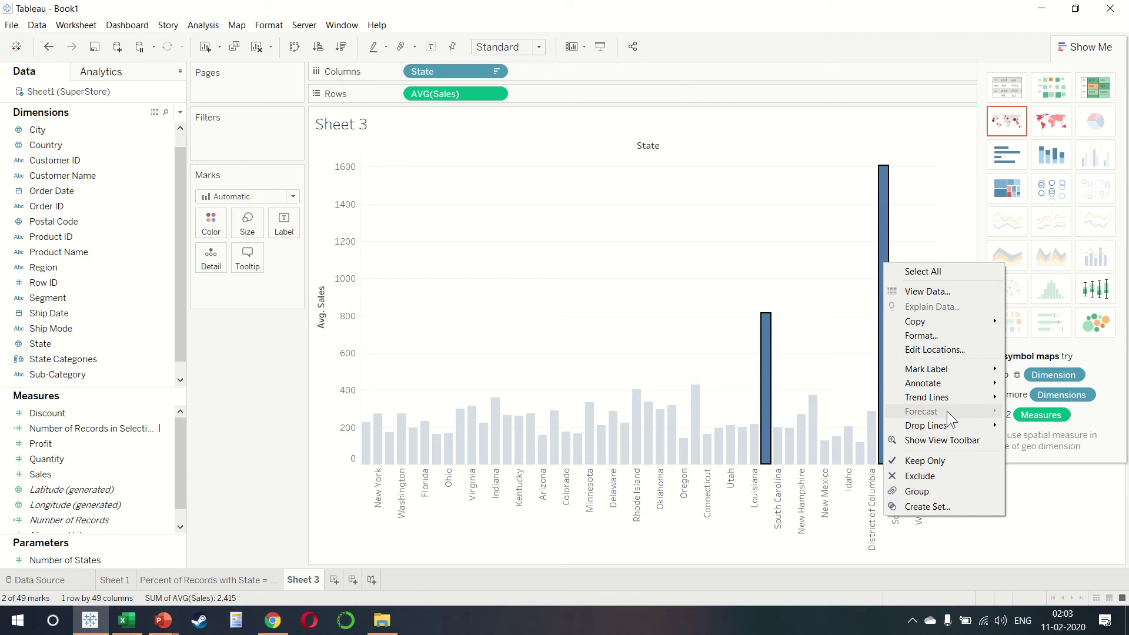
click(921, 476)
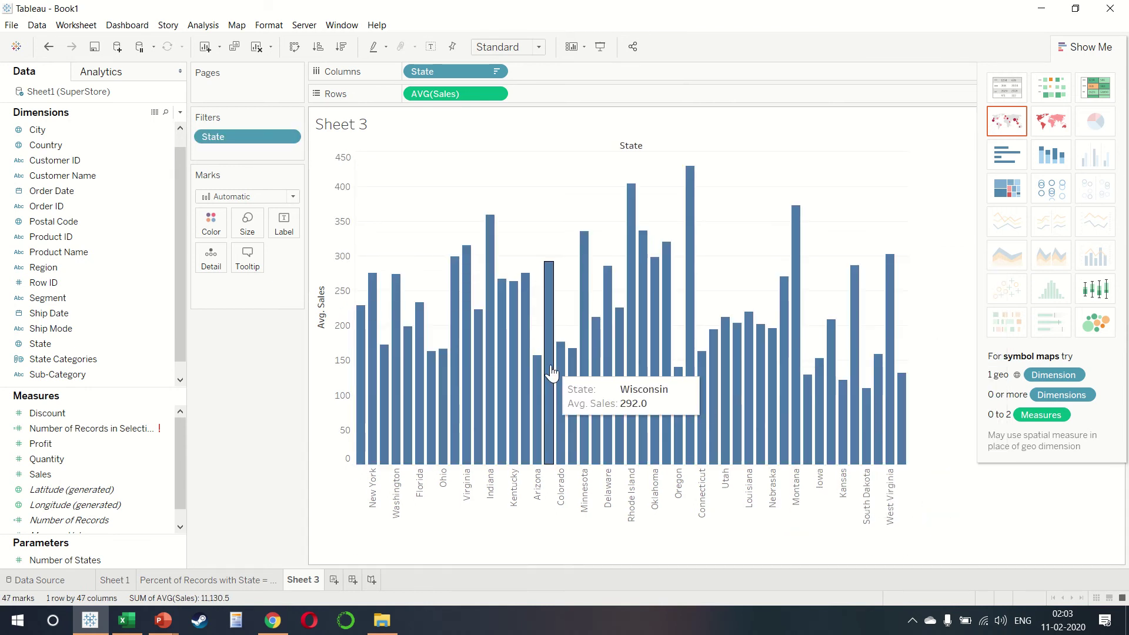
From the Analytics pane, add a constant reference line at 109.63 across the table
click(101, 75)
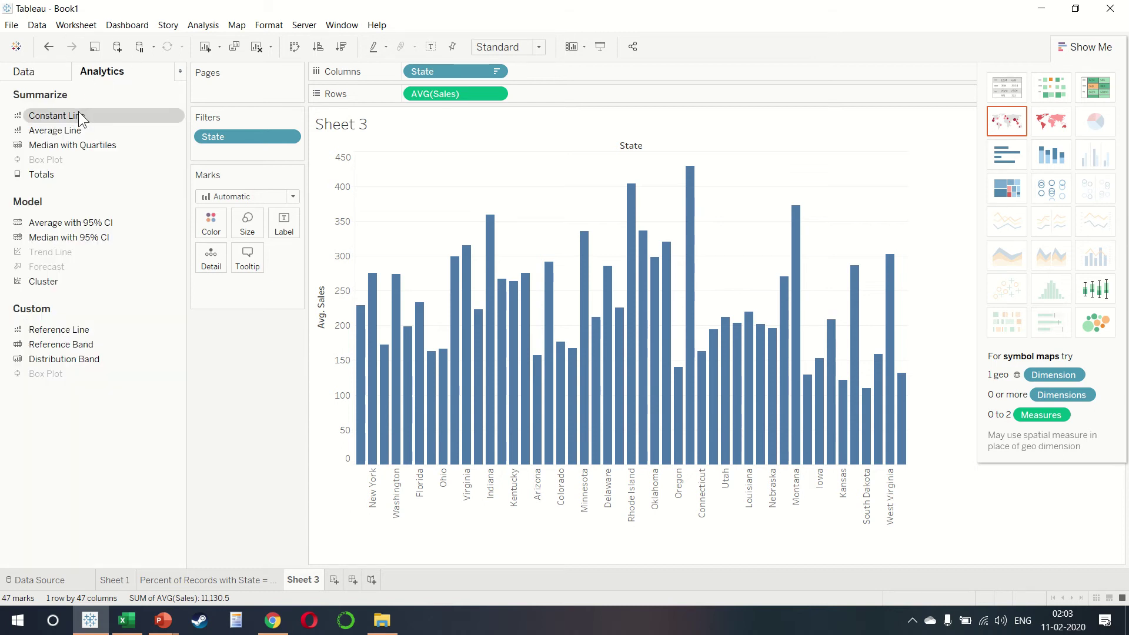
drag(81, 119, 440, 169)
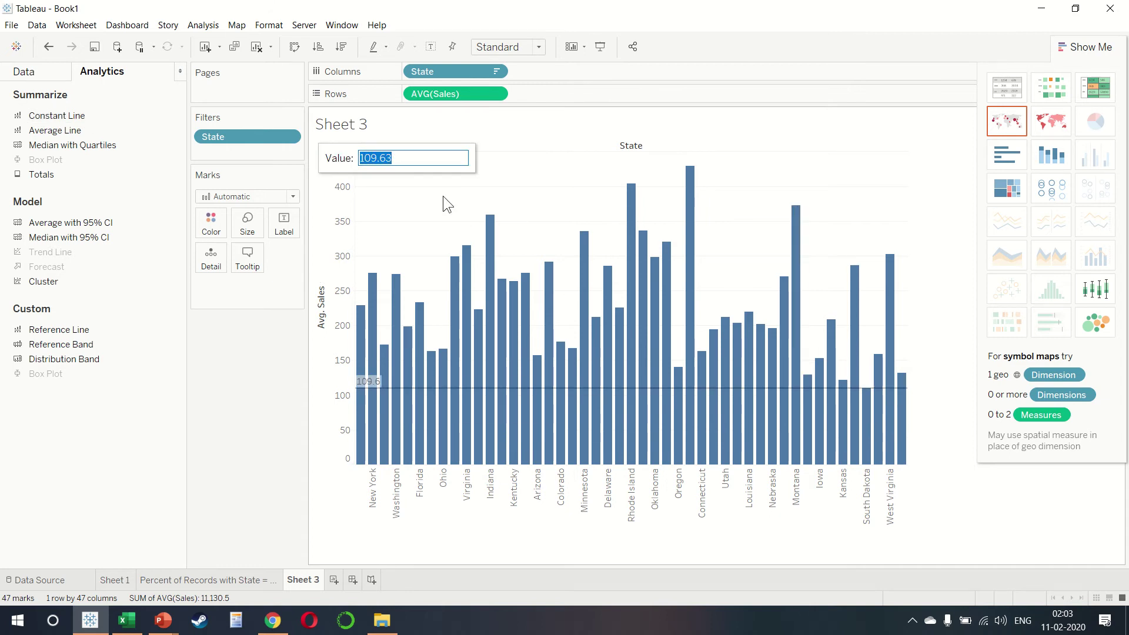
click(415, 185)
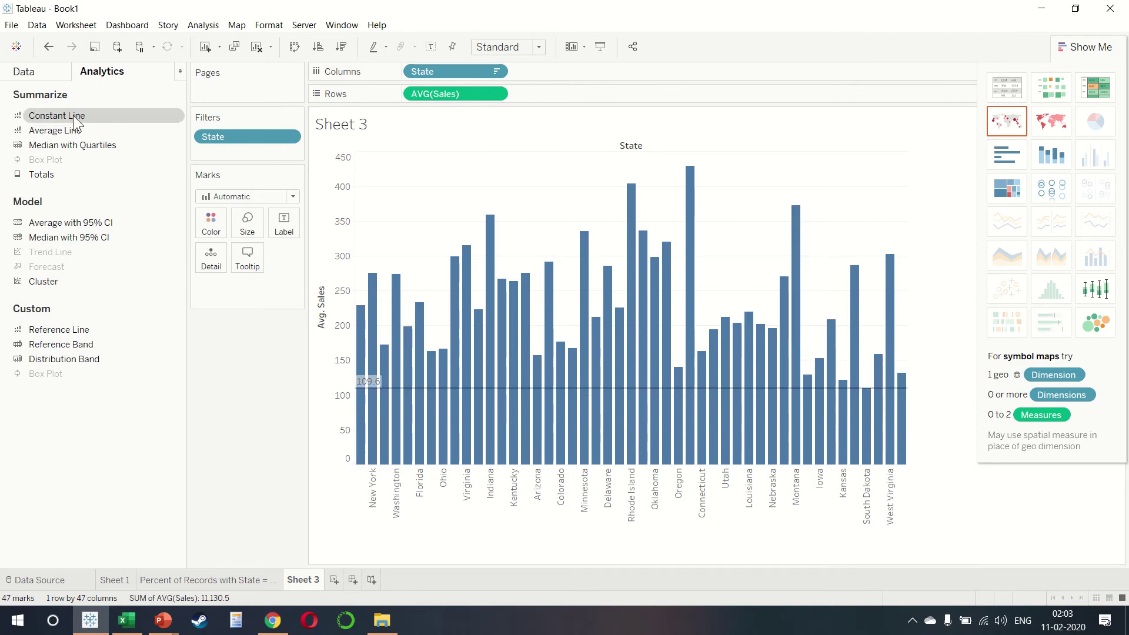
Add a second constant line at 150, then undo it
drag(76, 116, 441, 166)
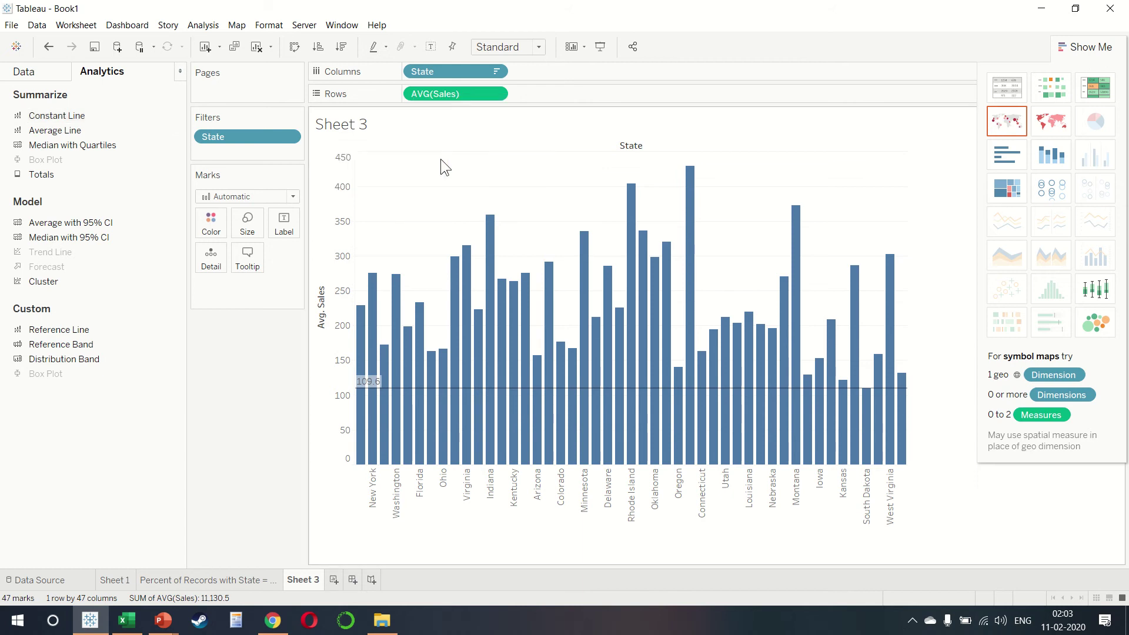
text(150)
key(Return)
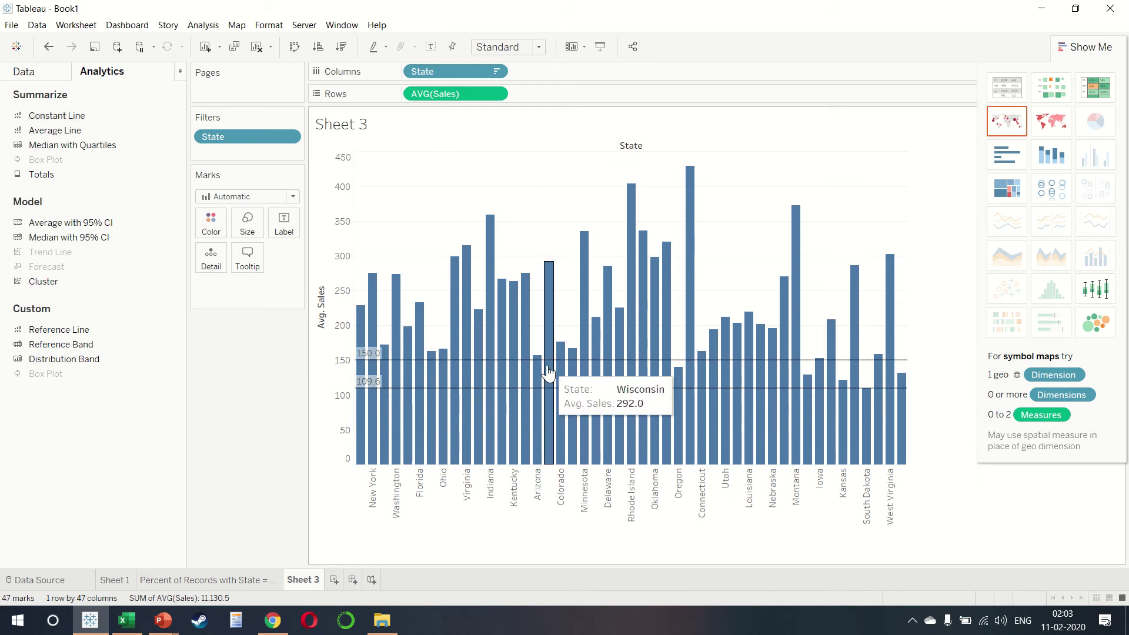
key(ctrl+z)
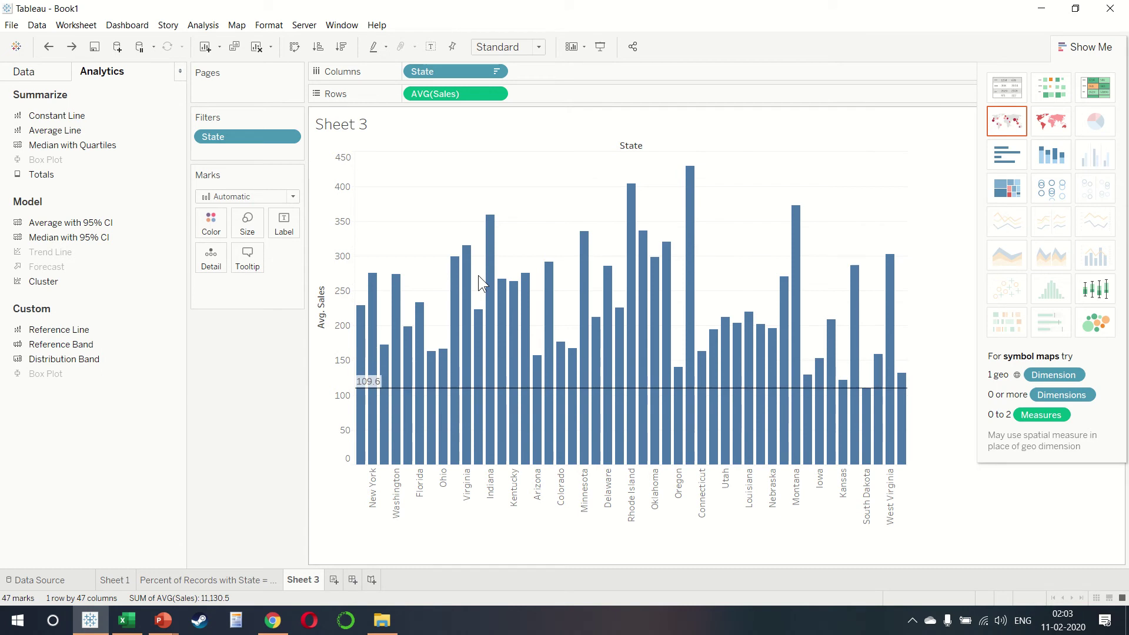
key(ctrl+z)
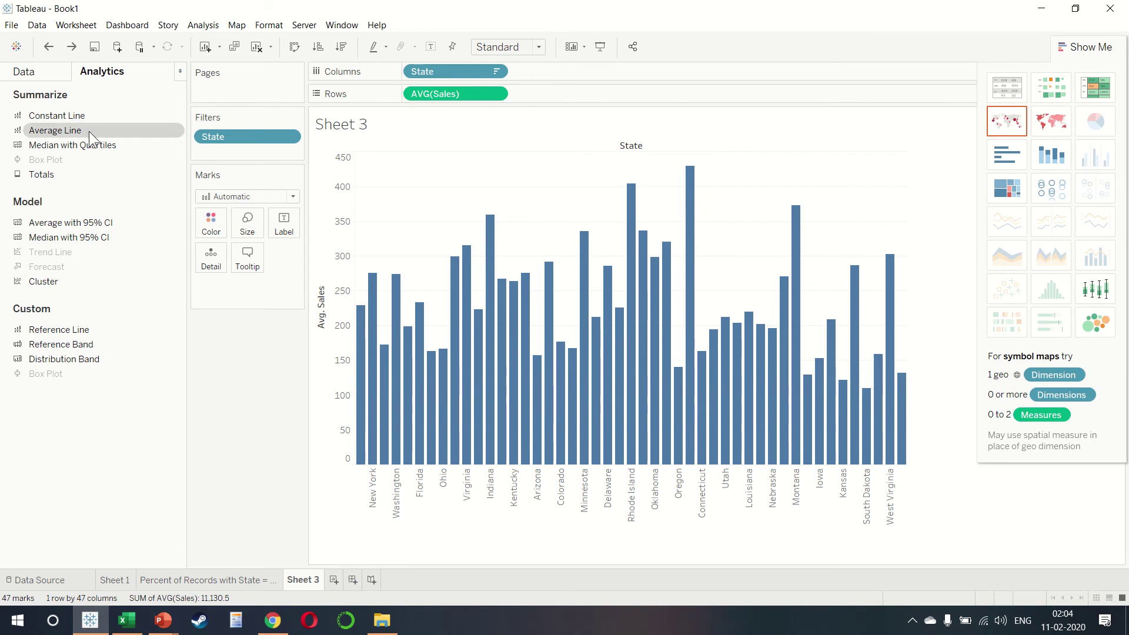
drag(82, 131, 432, 164)
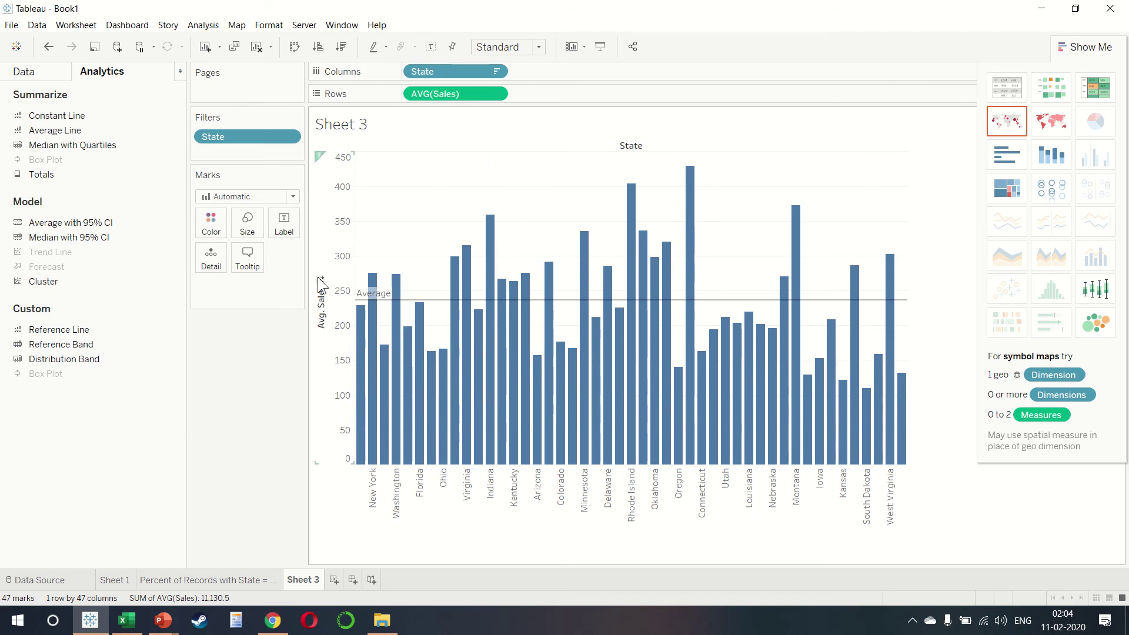
key(ctrl+z)
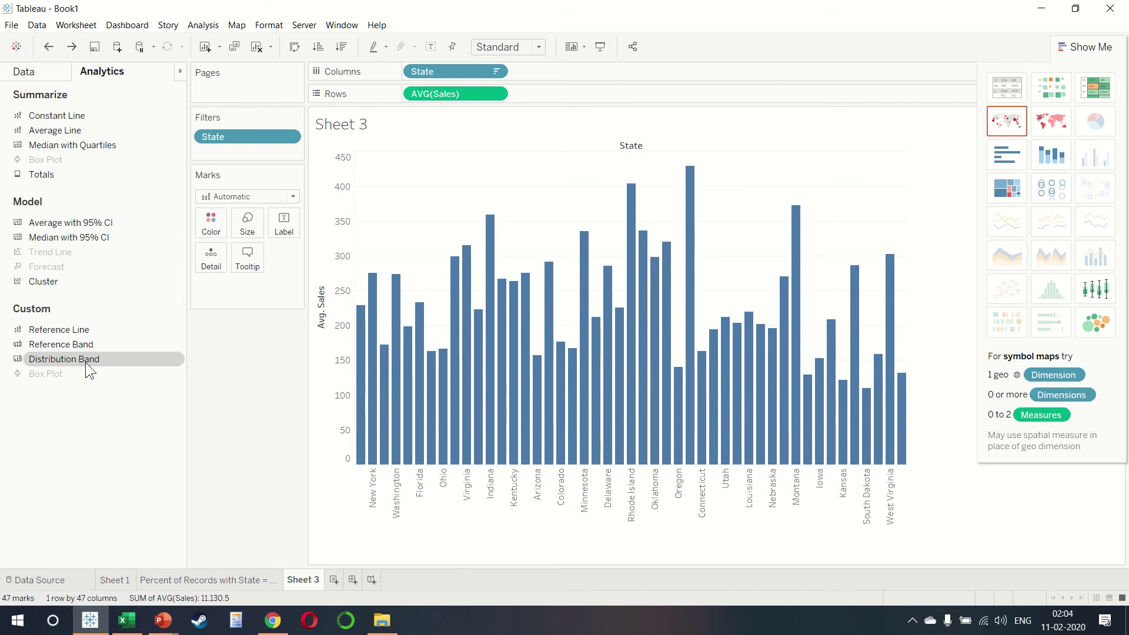
Add a table-wide distribution band spanning 40% to 80% of average AVG(Sales)
drag(86, 363, 440, 164)
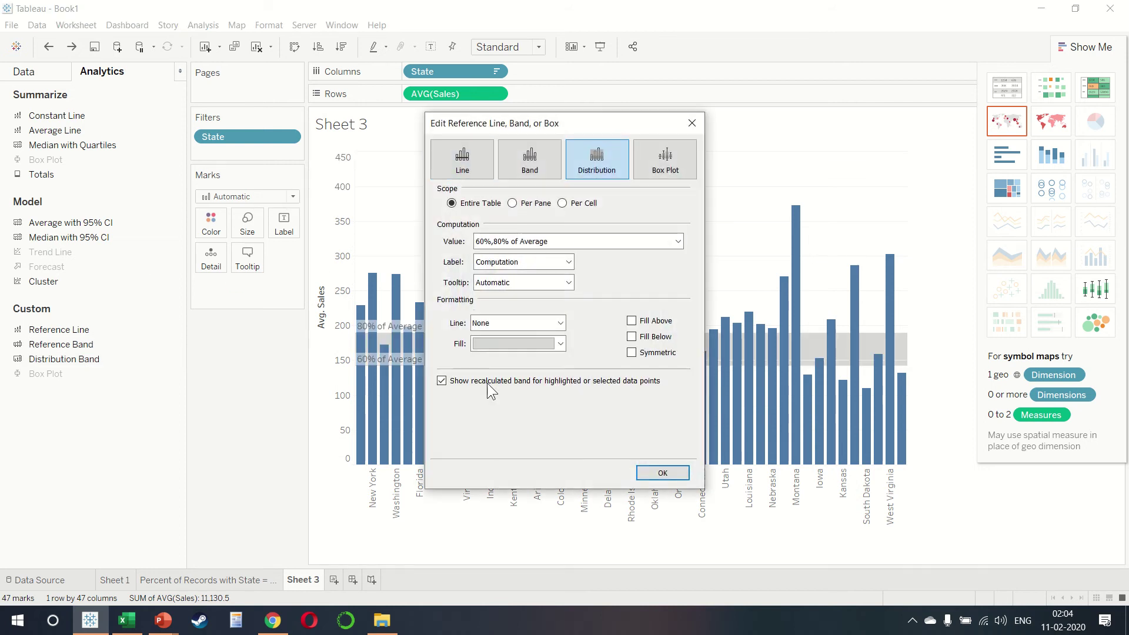
click(499, 242)
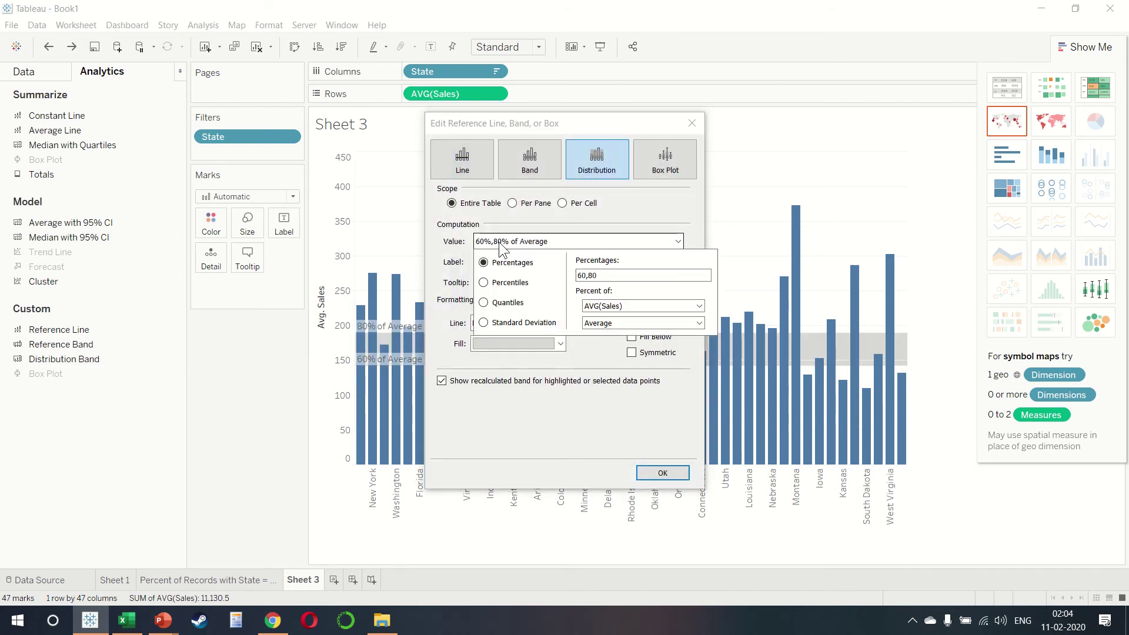
click(616, 274)
click(581, 276)
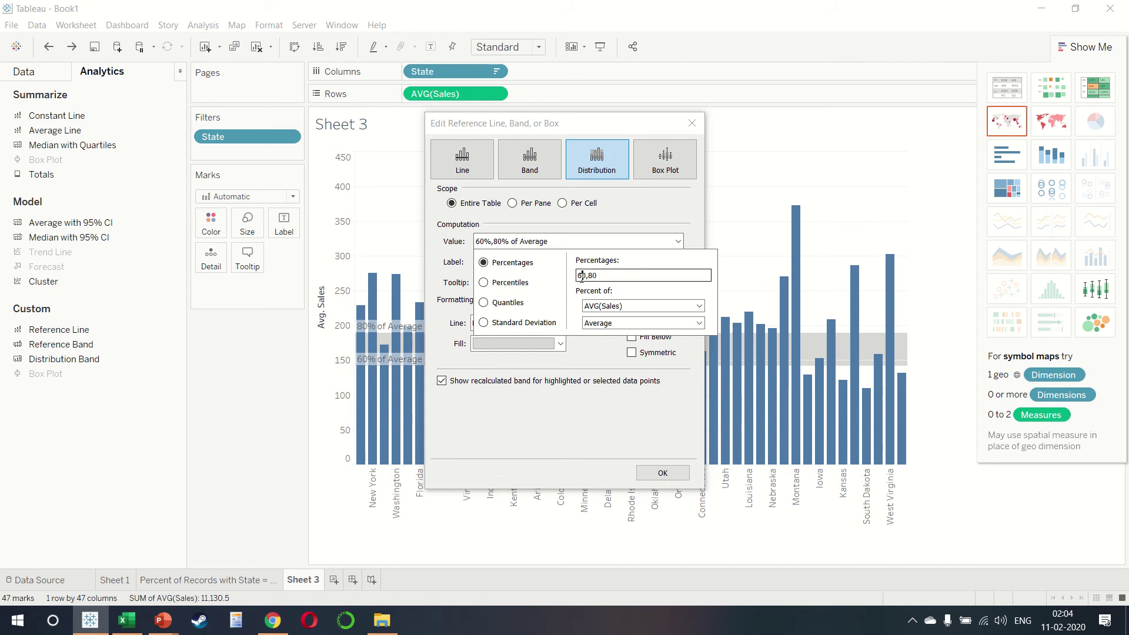
key(BackSpace)
text(4)
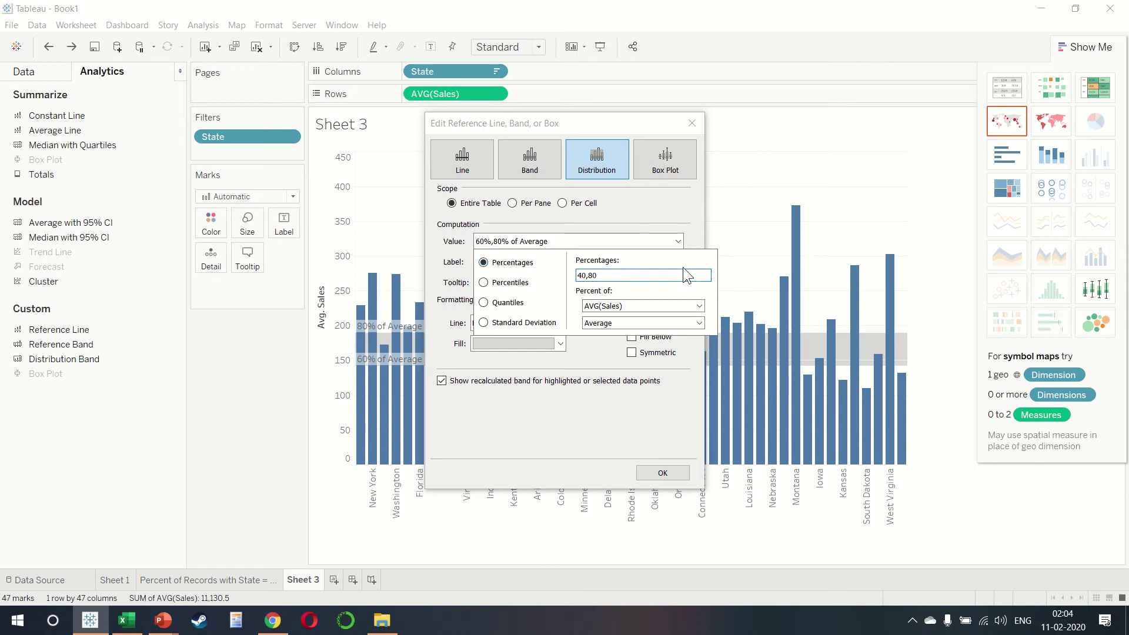
click(671, 275)
key(Return)
click(677, 472)
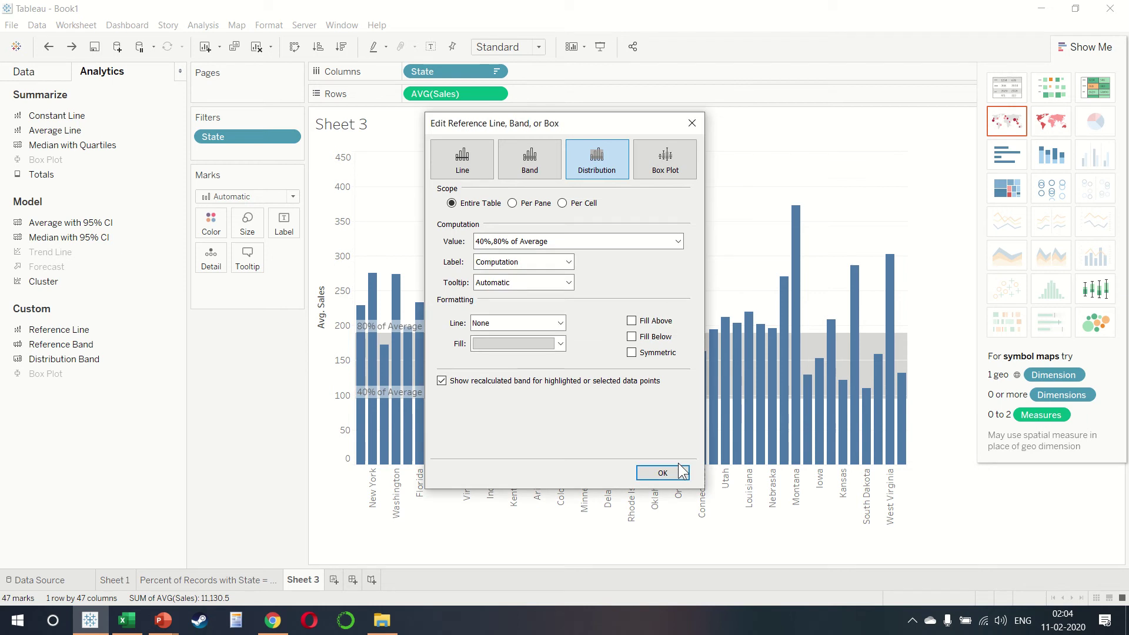
click(663, 473)
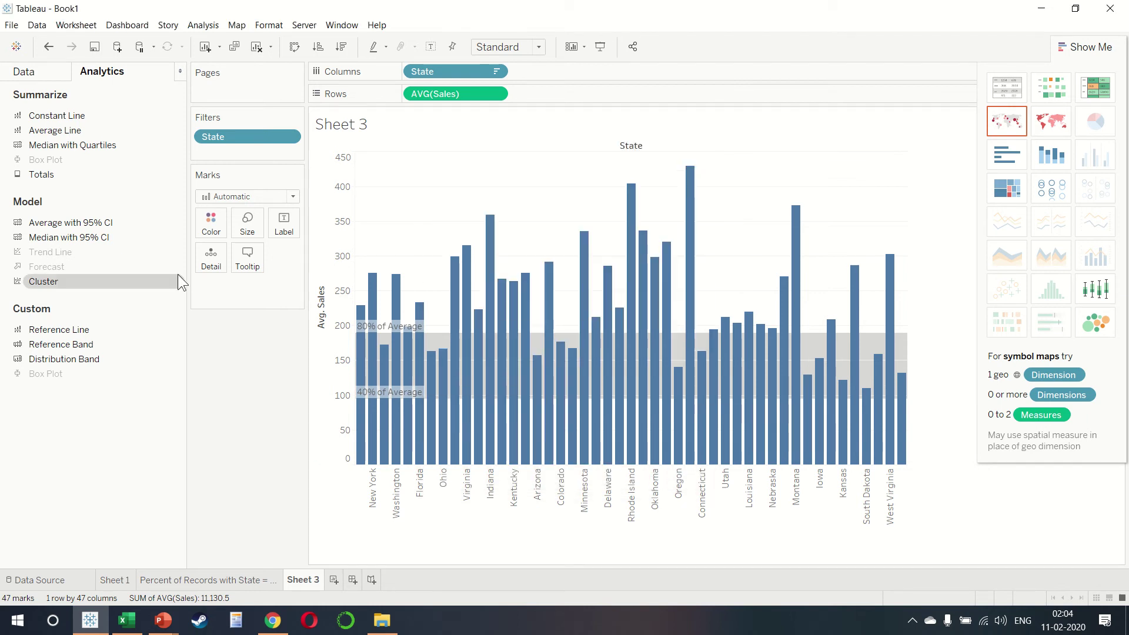
Clear the sheet and chart SUM(Sales) as a line by quarter of Order Date
key(alt+shift+BackSpace)
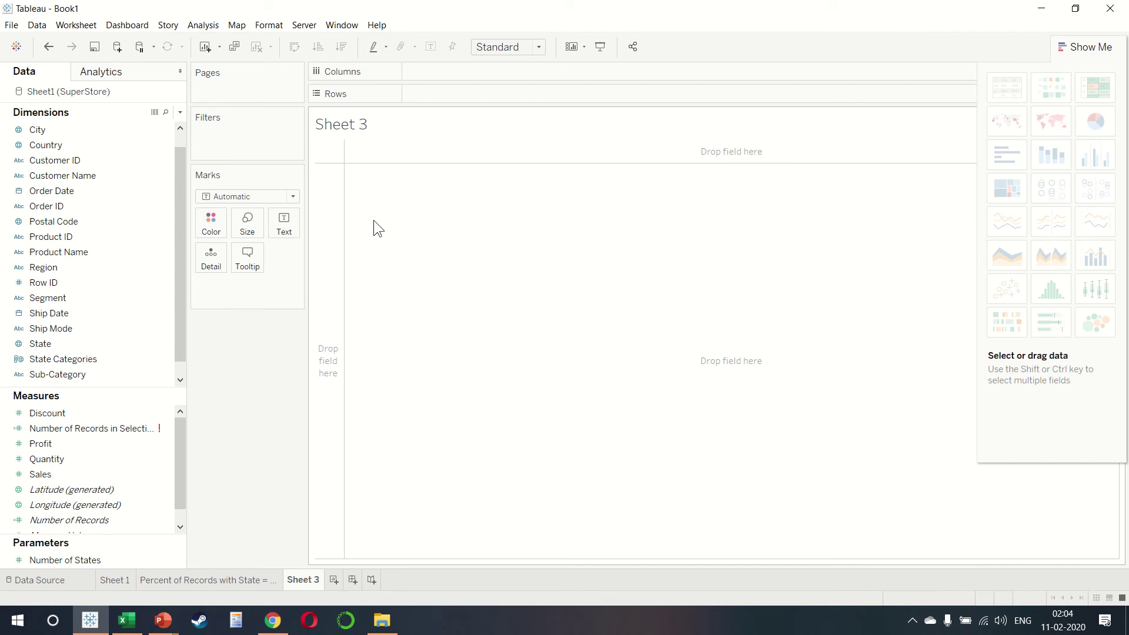
double_click(79, 192)
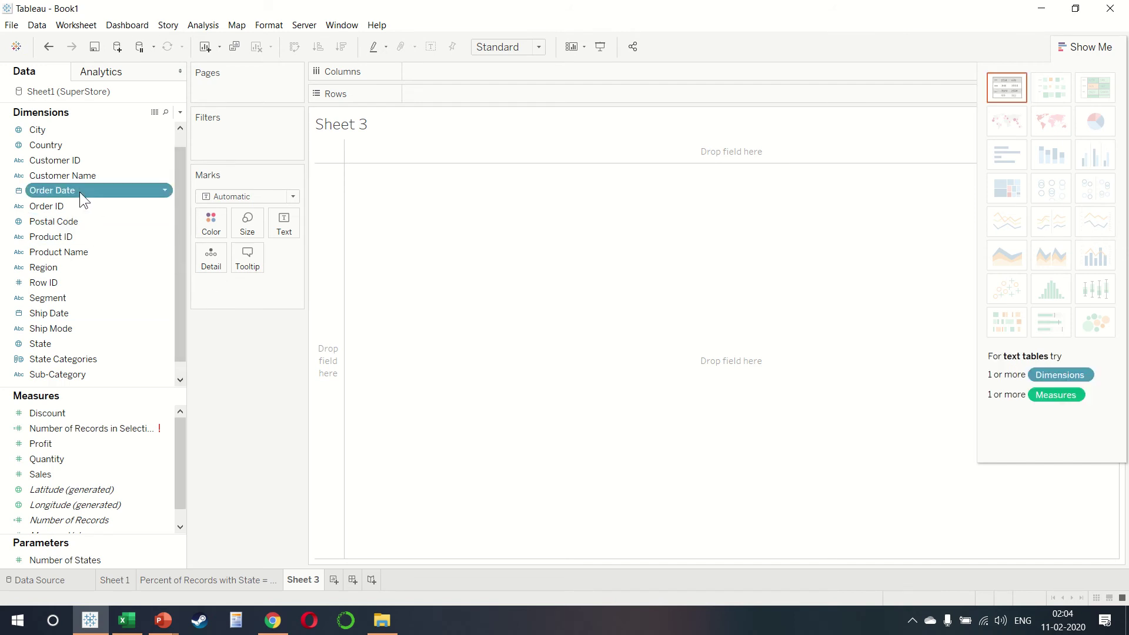
double_click(79, 467)
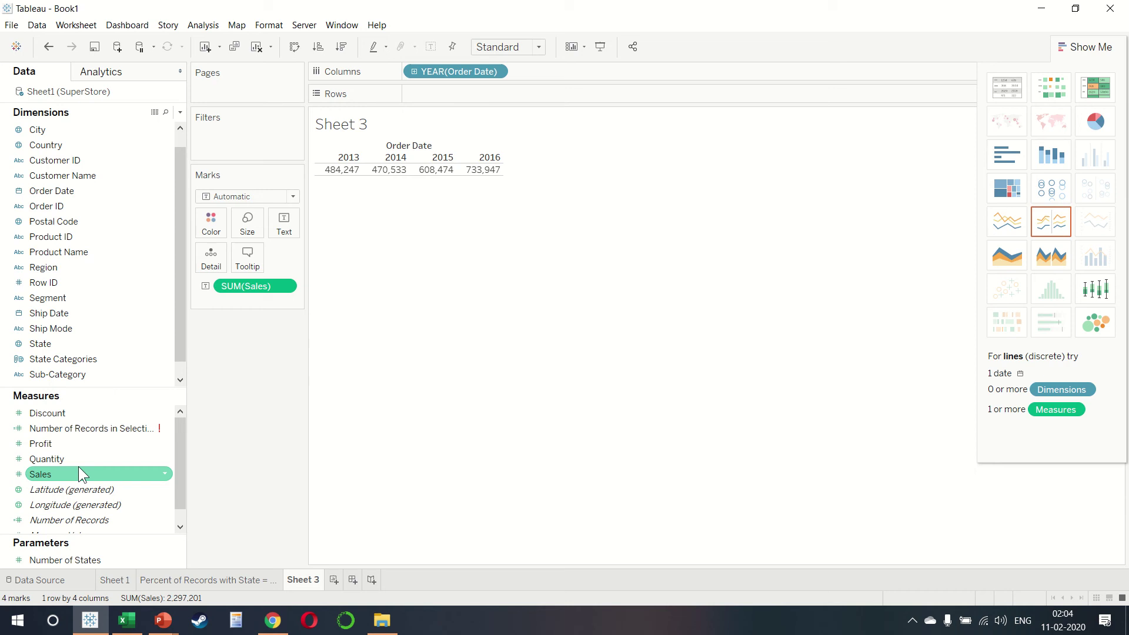
click(1014, 230)
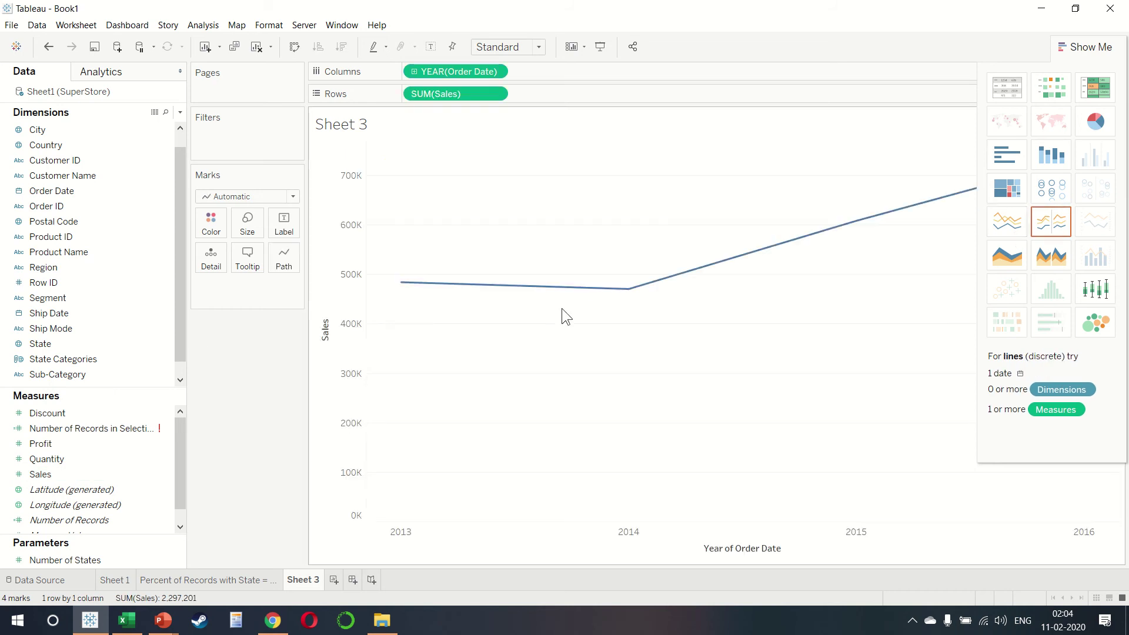
click(414, 70)
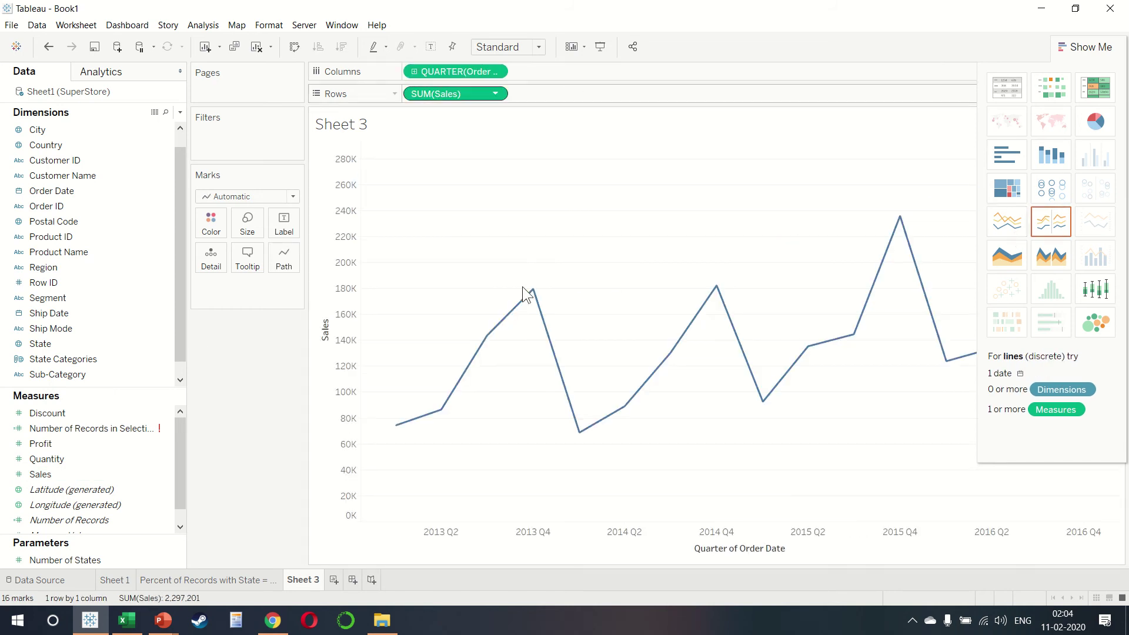
click(1091, 48)
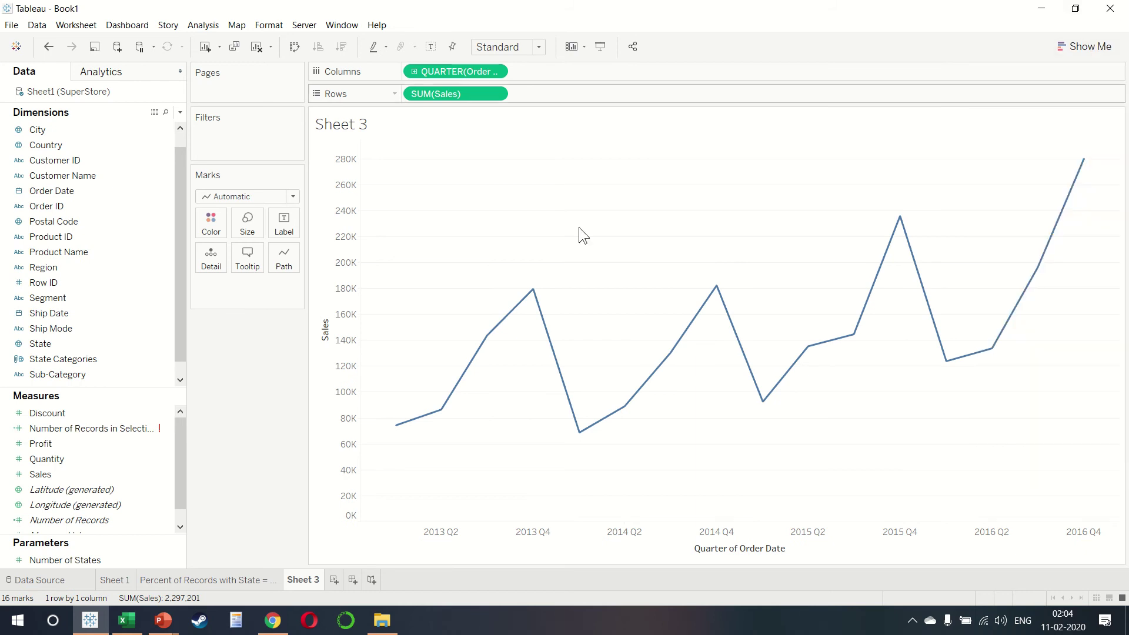
Add a Forecast from the Analytics pane, extending quarterly sales through 2017 Q4
click(93, 73)
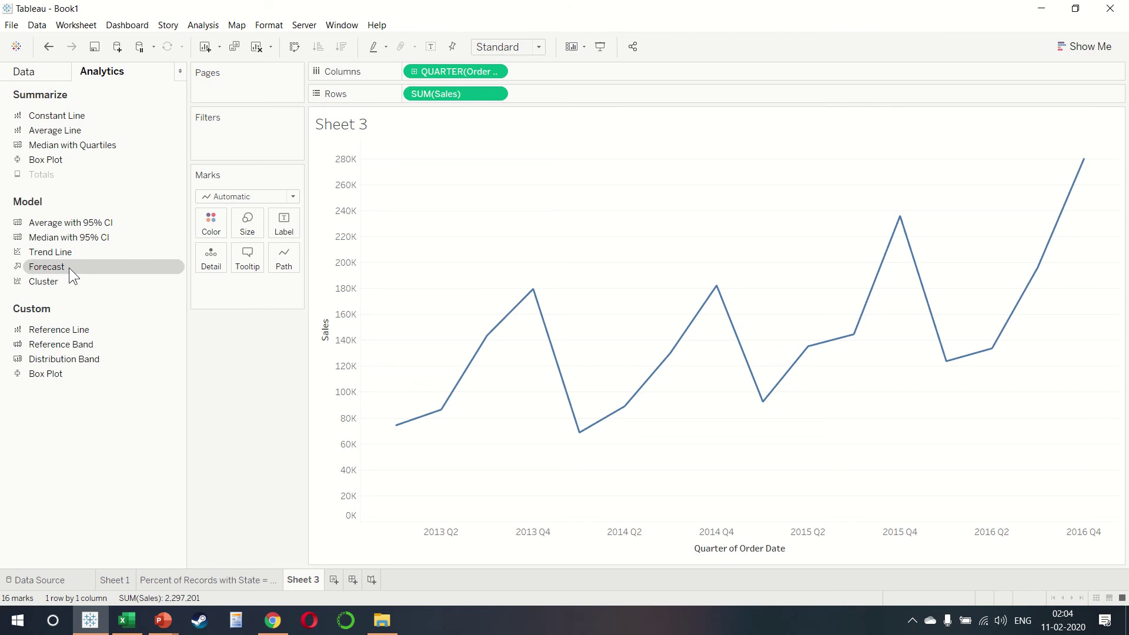
drag(69, 267, 425, 168)
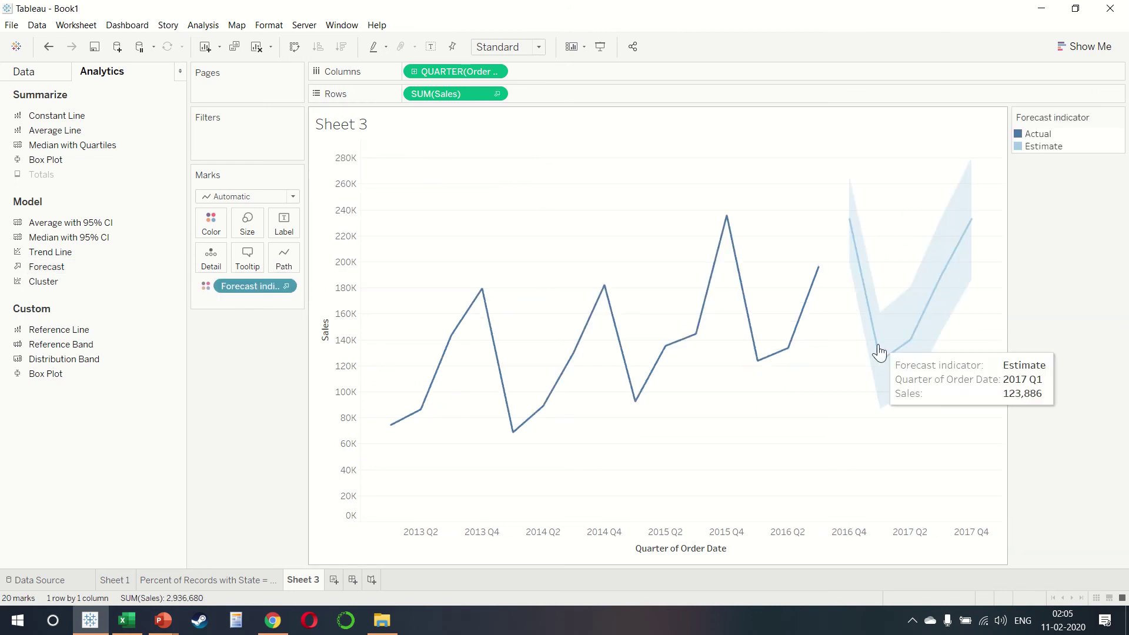
mouse_move(959, 242)
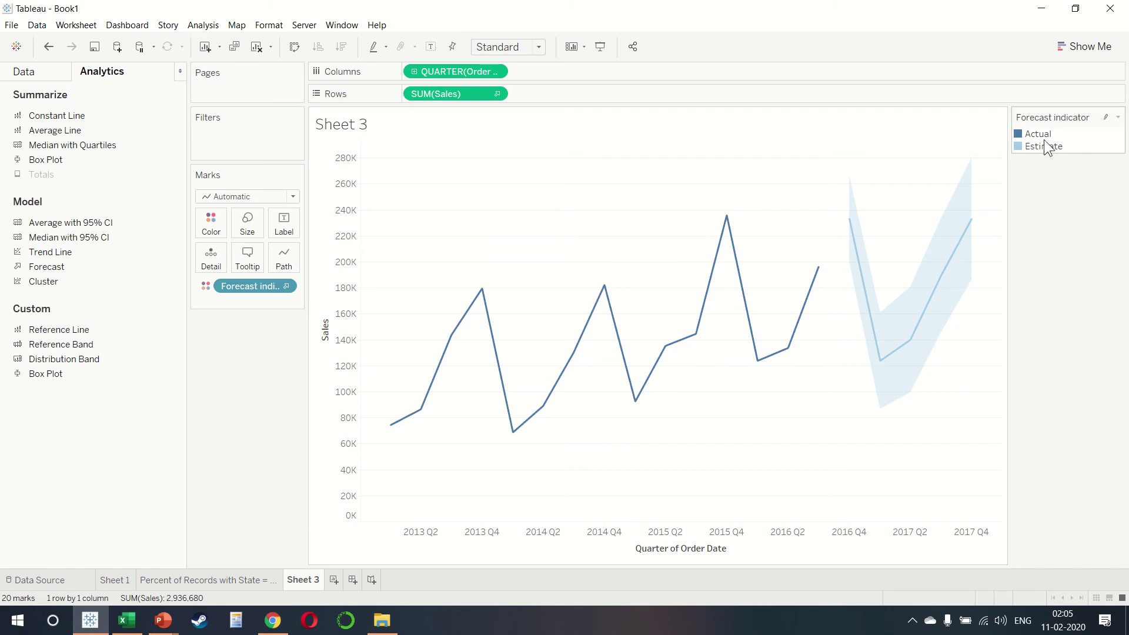
mouse_move(924, 307)
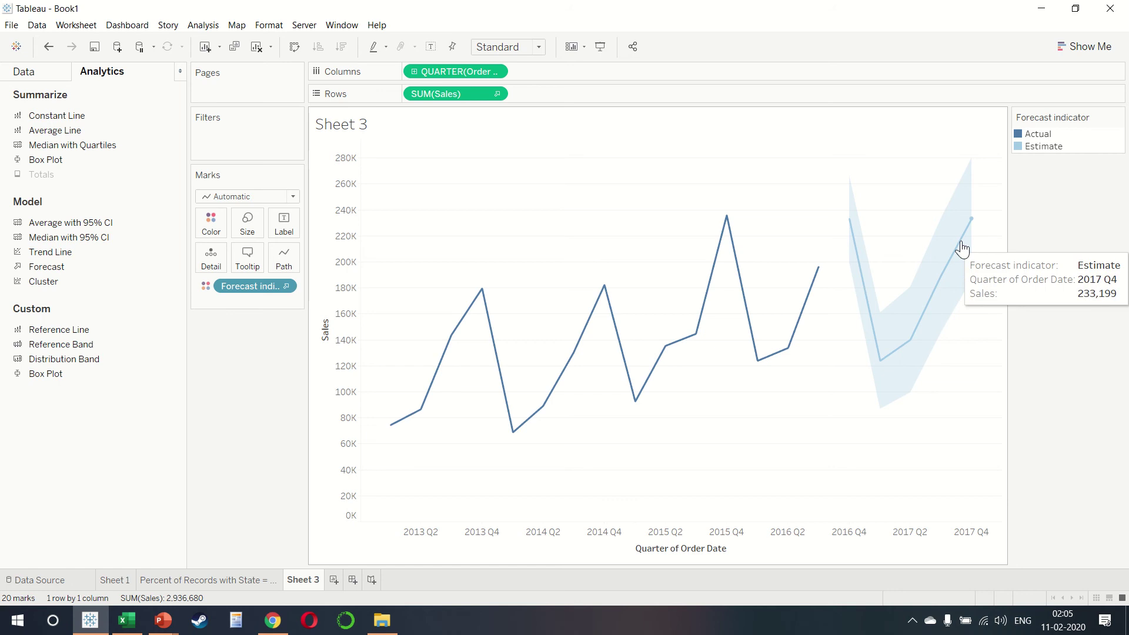
mouse_move(916, 331)
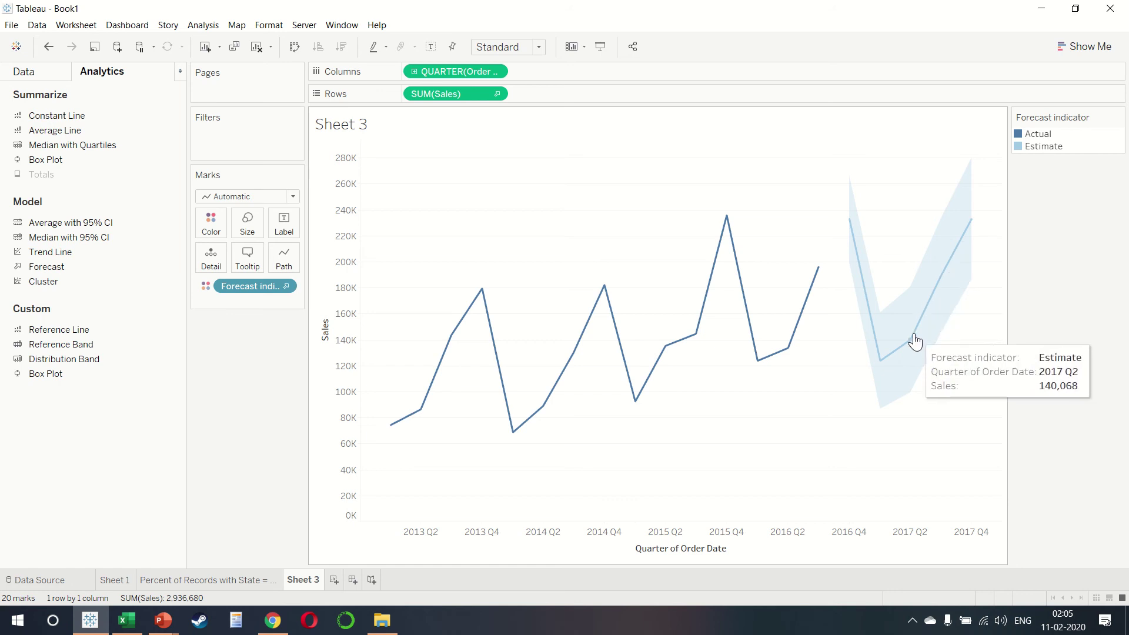
right_click(909, 307)
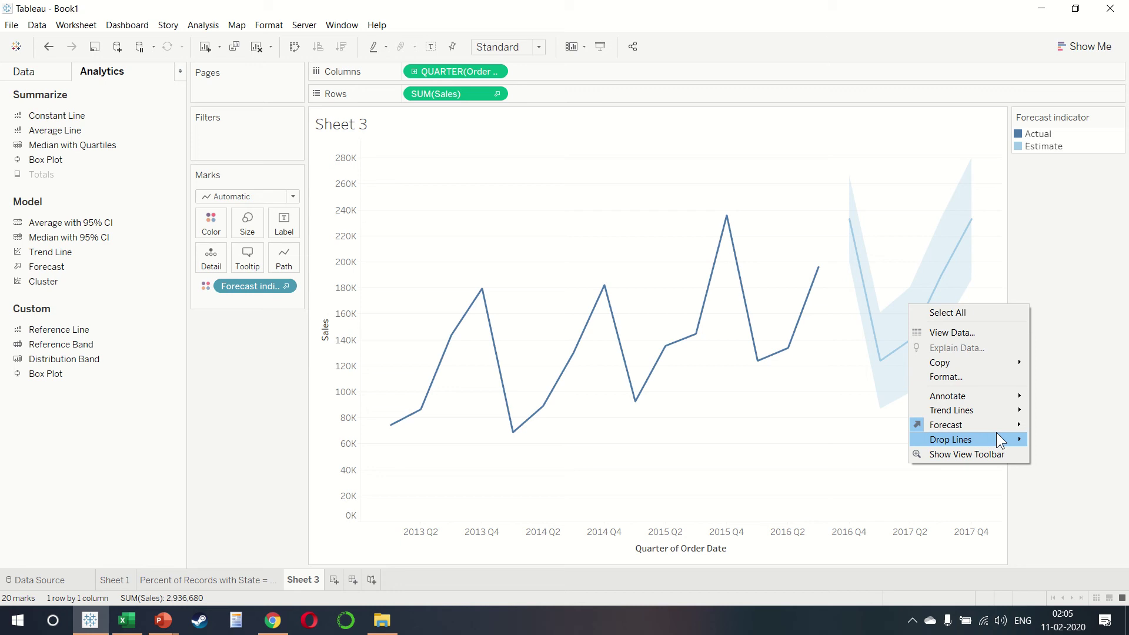
mouse_move(1003, 433)
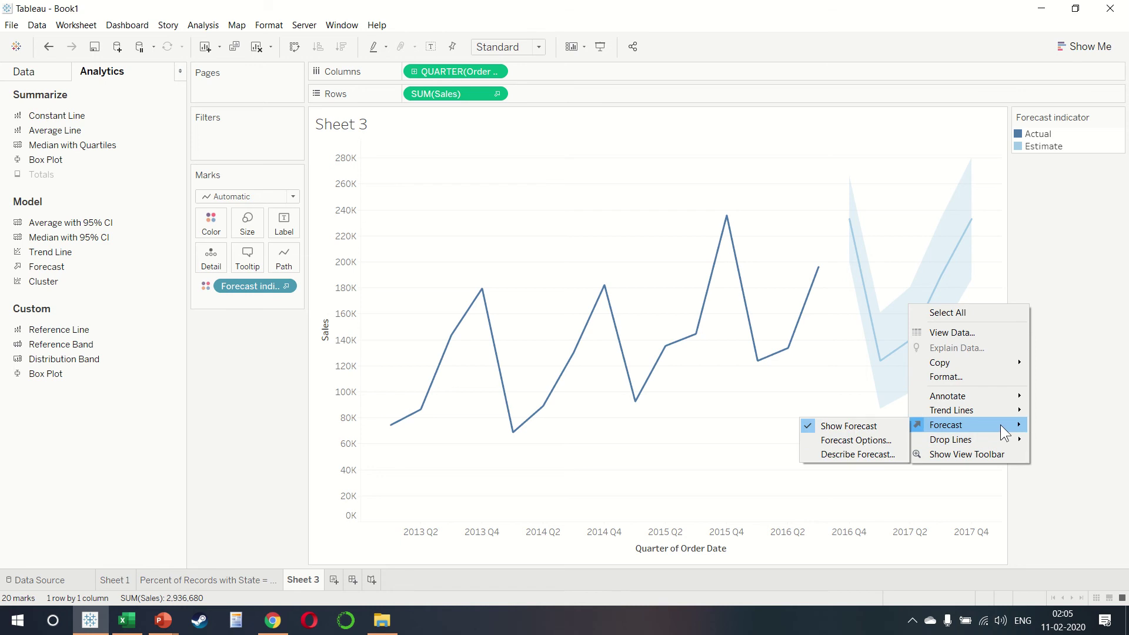
click(814, 440)
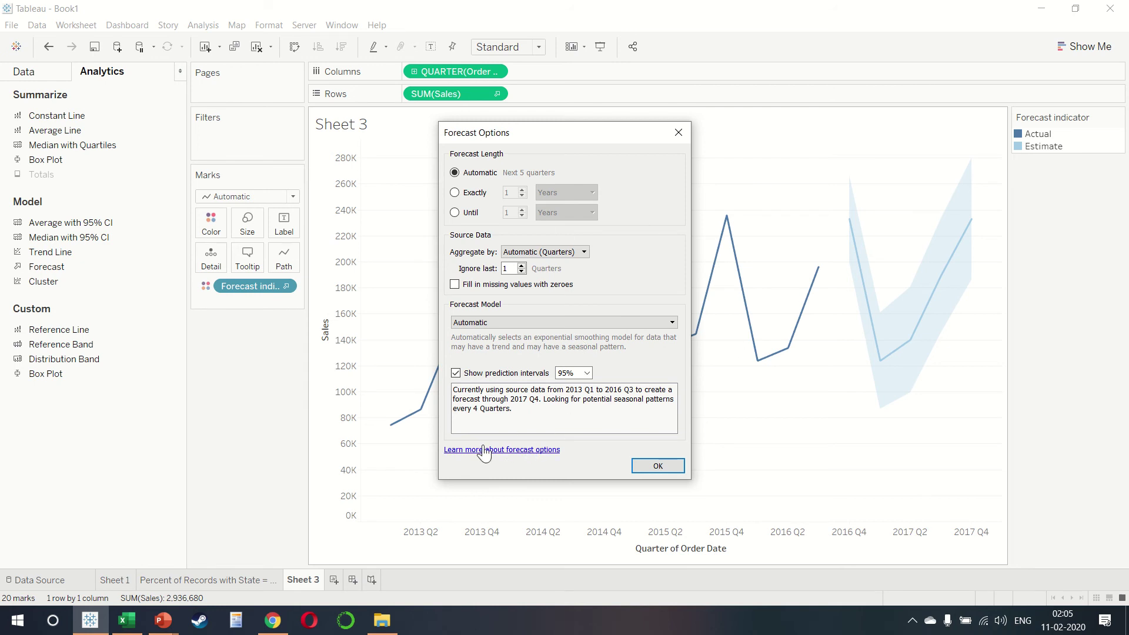
click(667, 465)
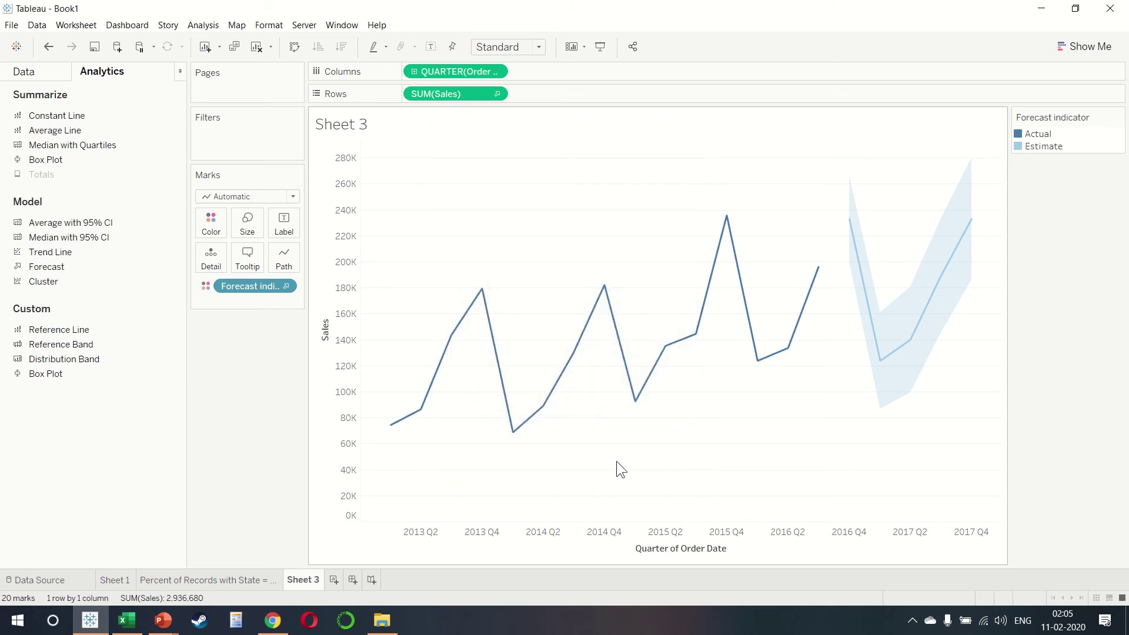
Clear the sheet and plot SUM(Profit) against SUM(Sales) as a single-mark scatter
key(alt+shift+BackSpace)
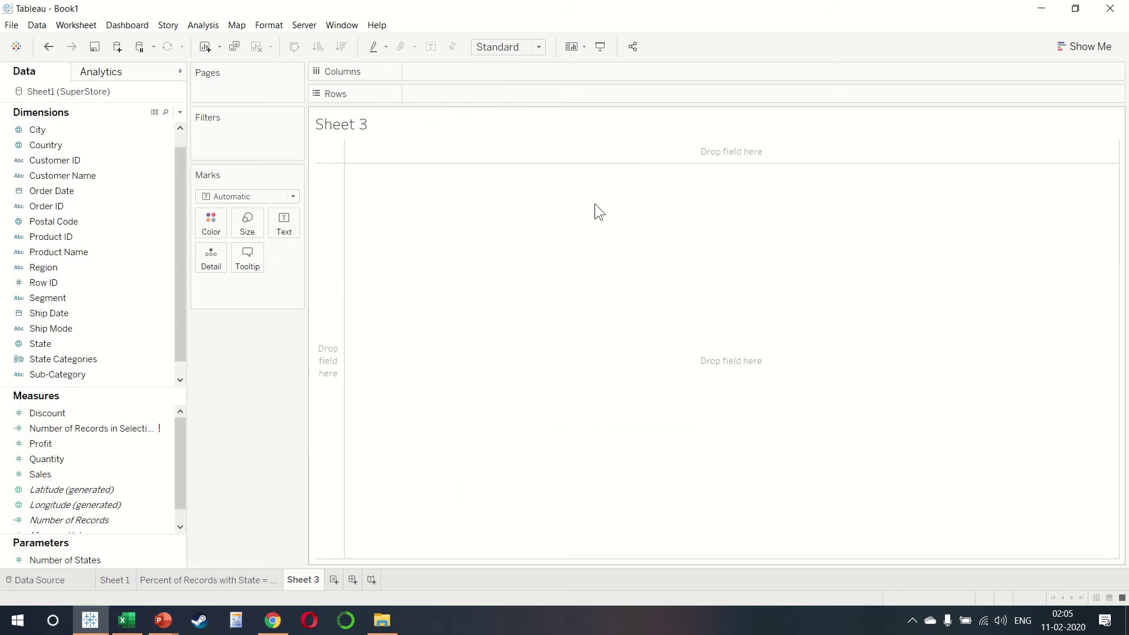
double_click(83, 477)
double_click(58, 442)
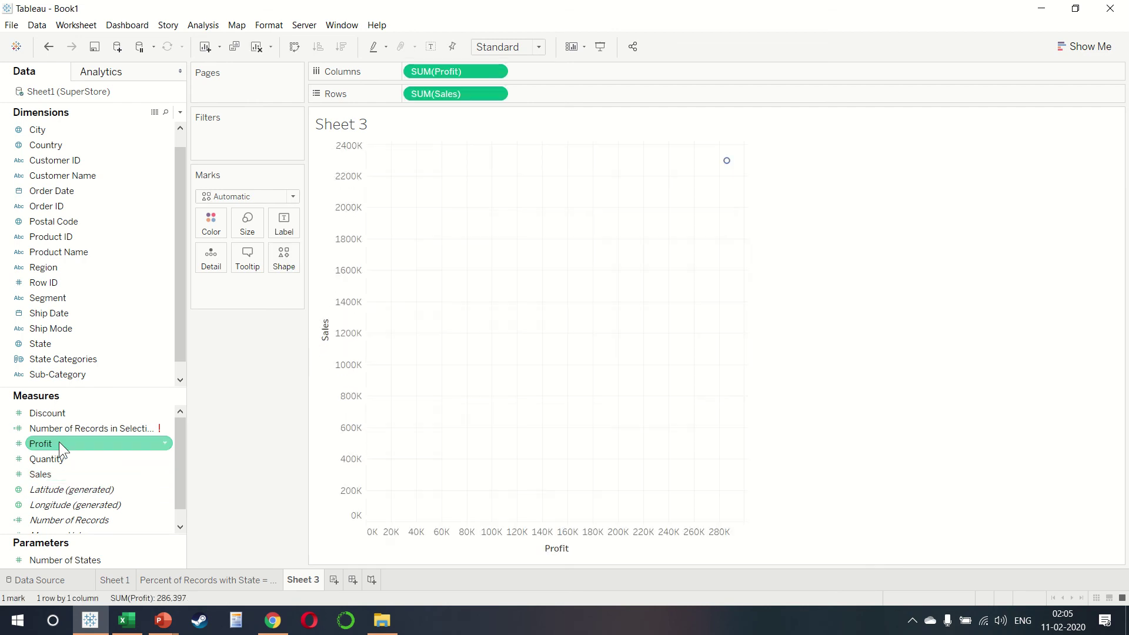
mouse_move(726, 167)
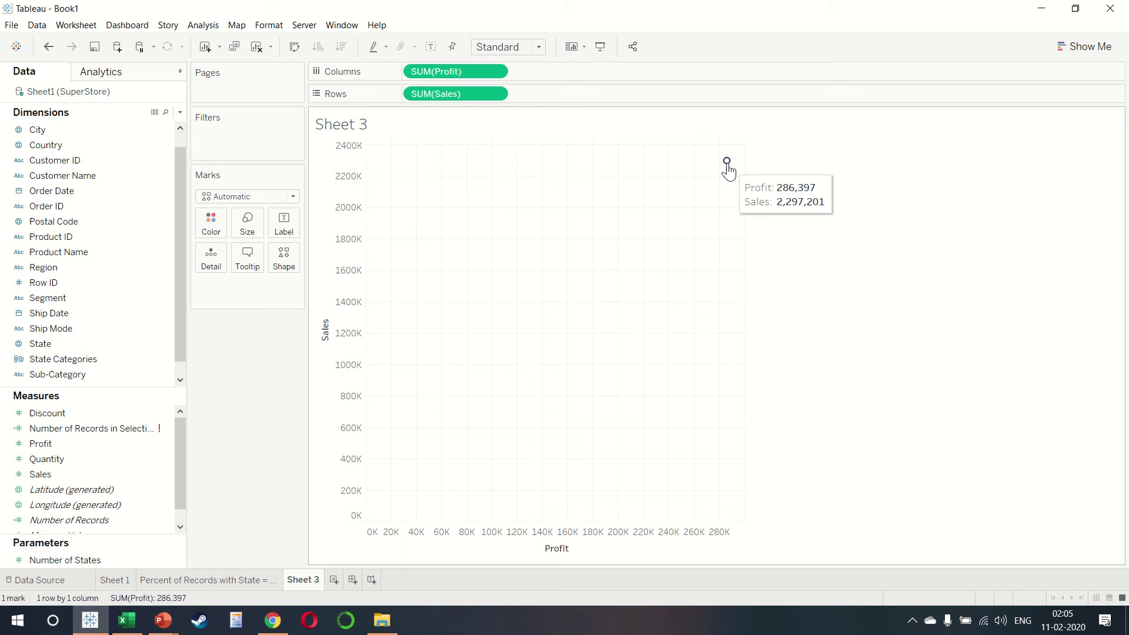
click(203, 24)
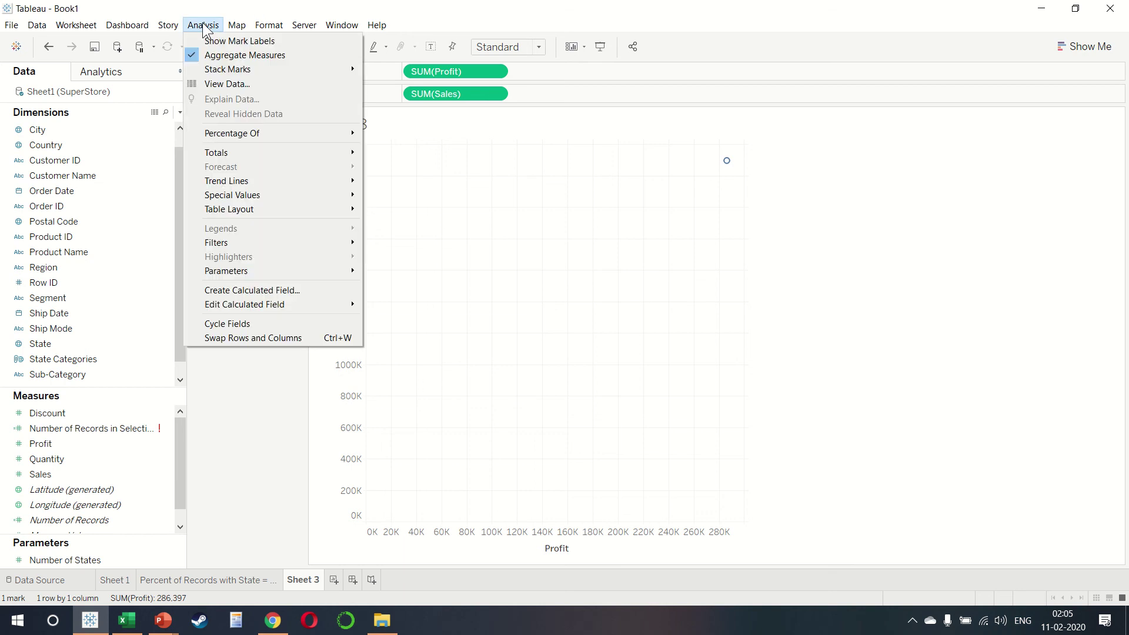
Turn off Aggregate Measures so the scatter plots all 9,994 individual records
click(239, 55)
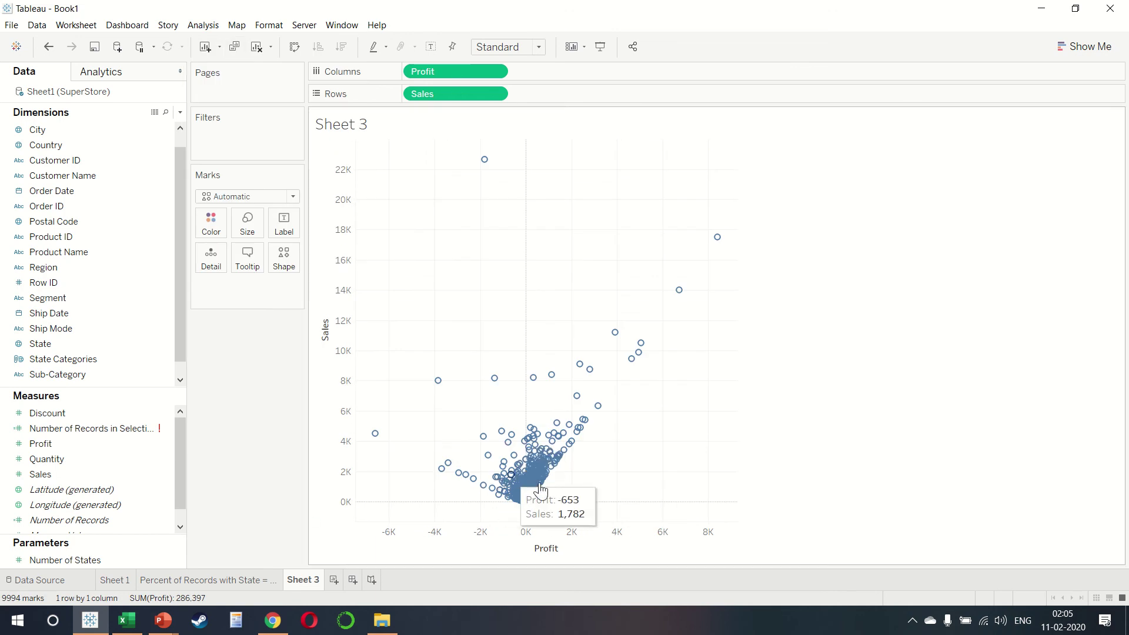
mouse_move(545, 479)
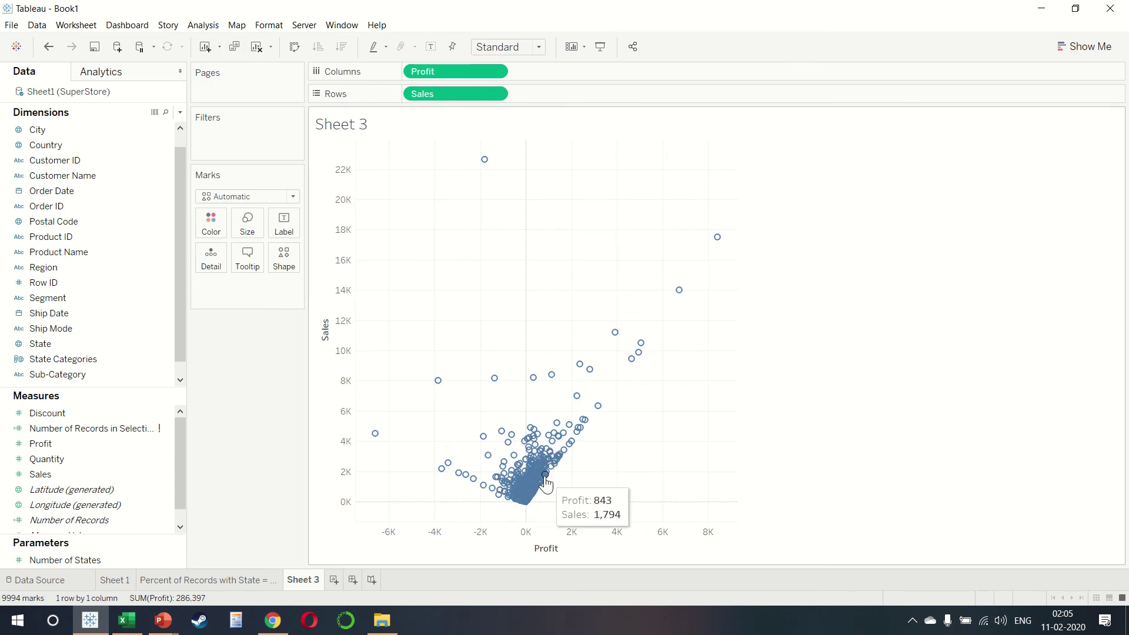
click(99, 72)
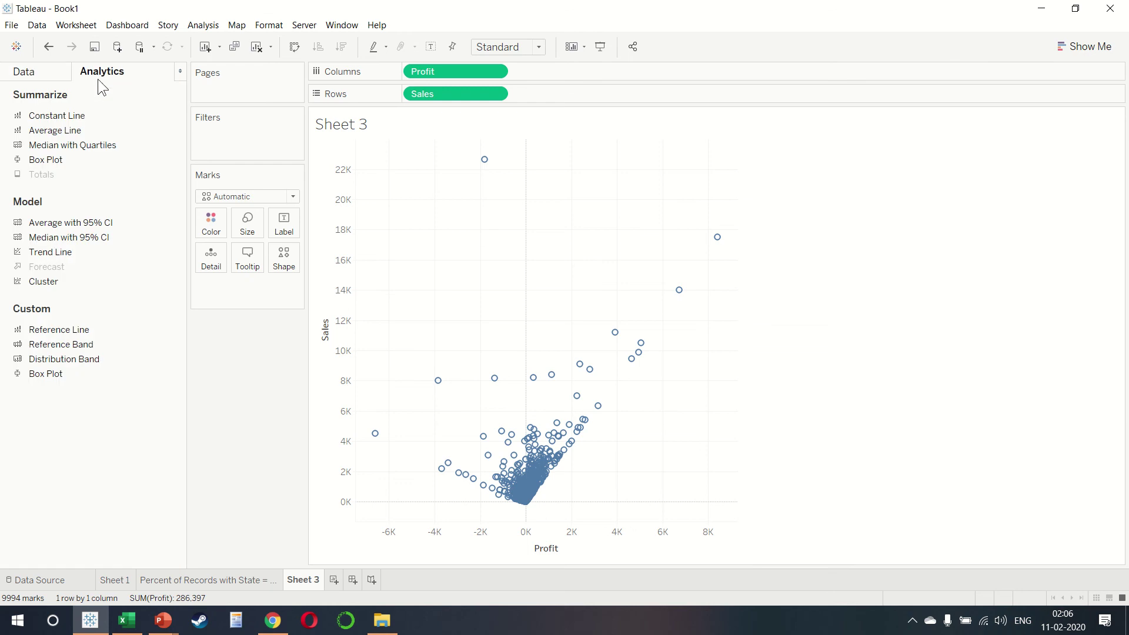
Add Cluster to the scatter with the number of clusters set to 5
drag(62, 281, 415, 164)
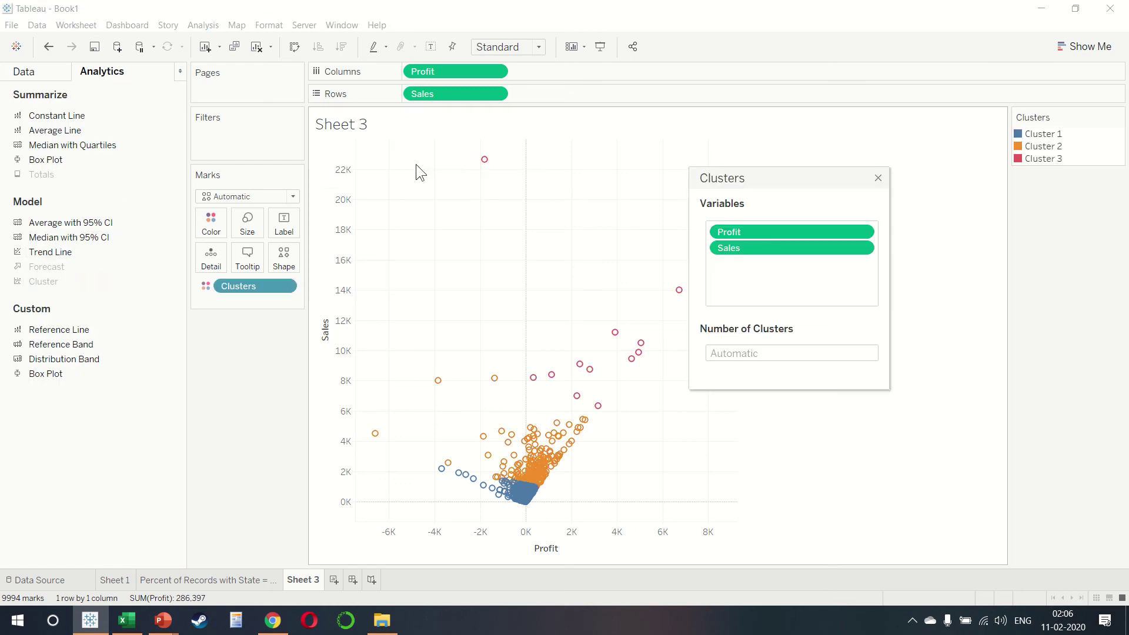
click(747, 351)
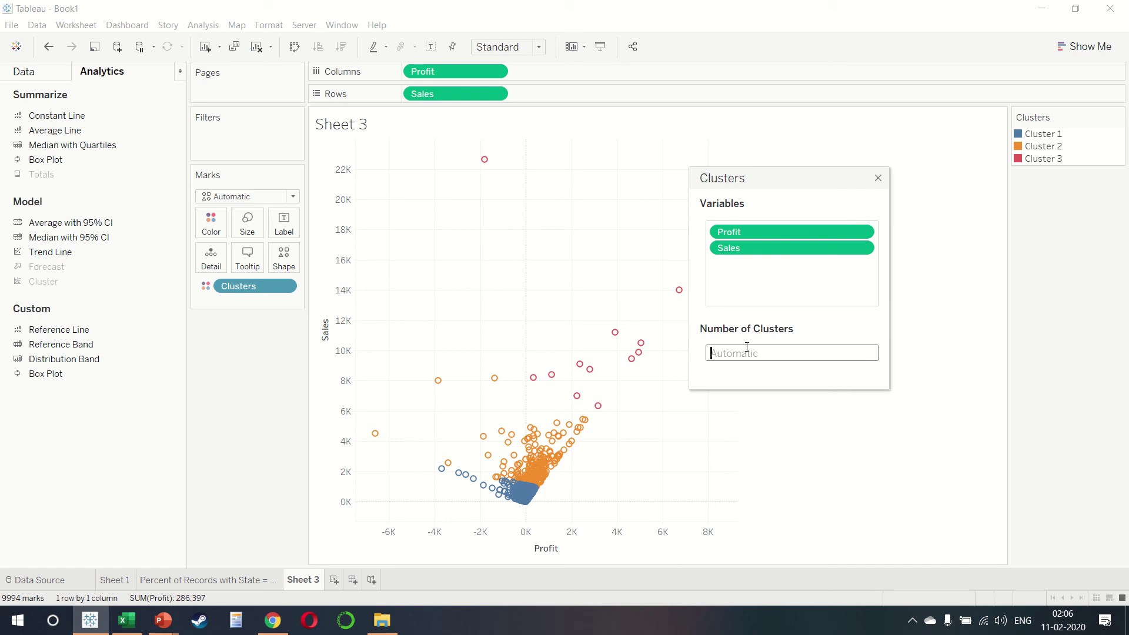
text(5)
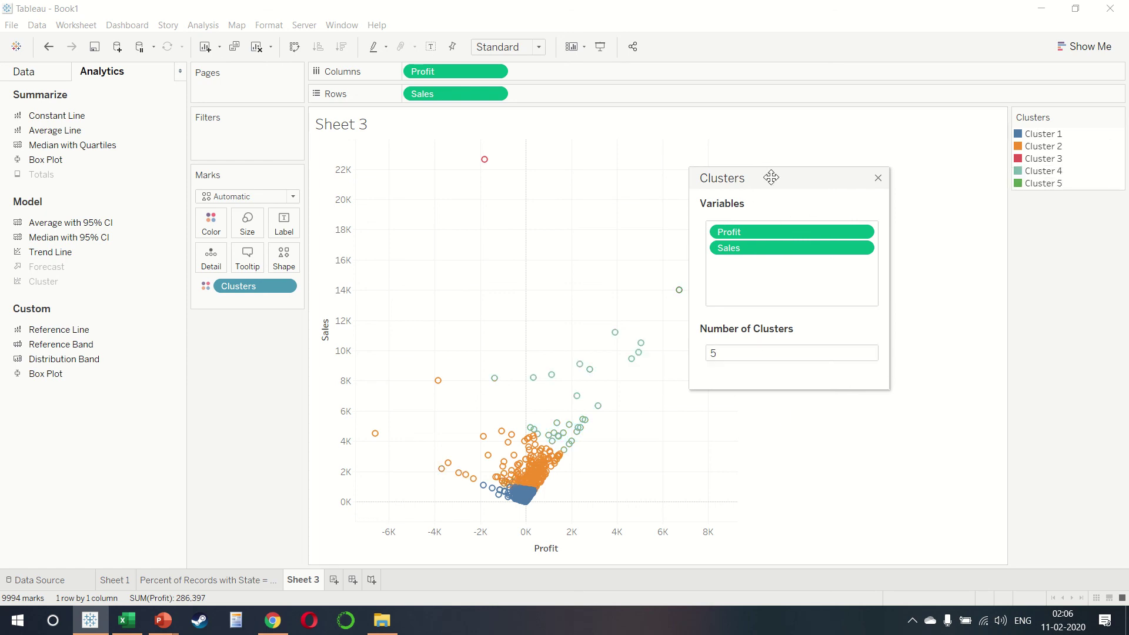
drag(768, 177, 890, 247)
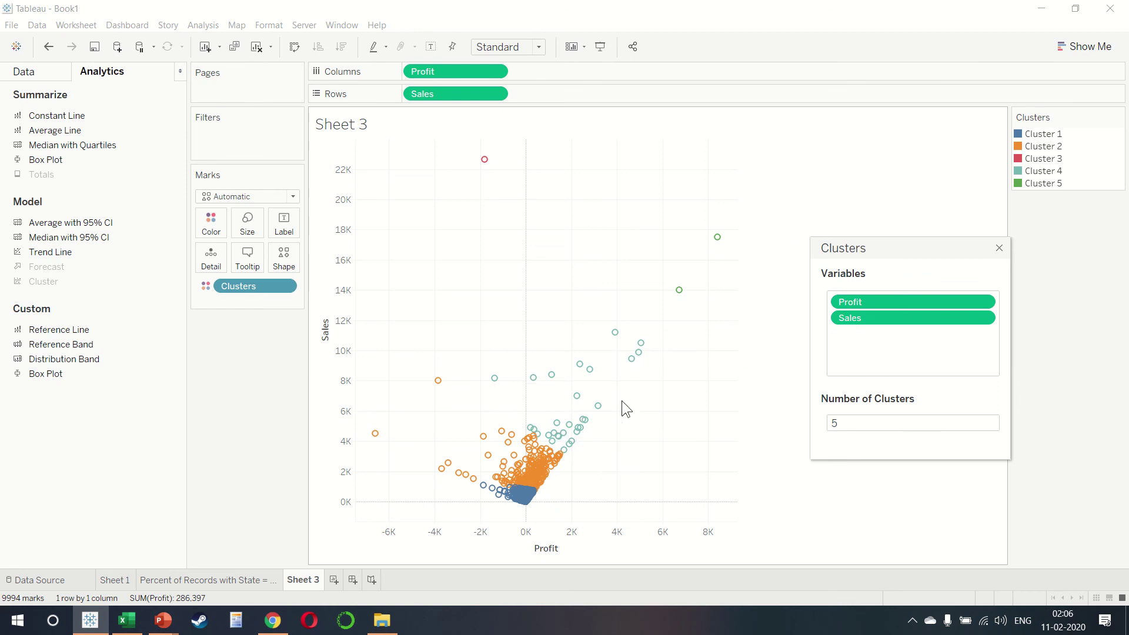
Save the Clusters pill as a new 'Profit & Sales (clusters)' dimension
click(26, 74)
click(61, 255)
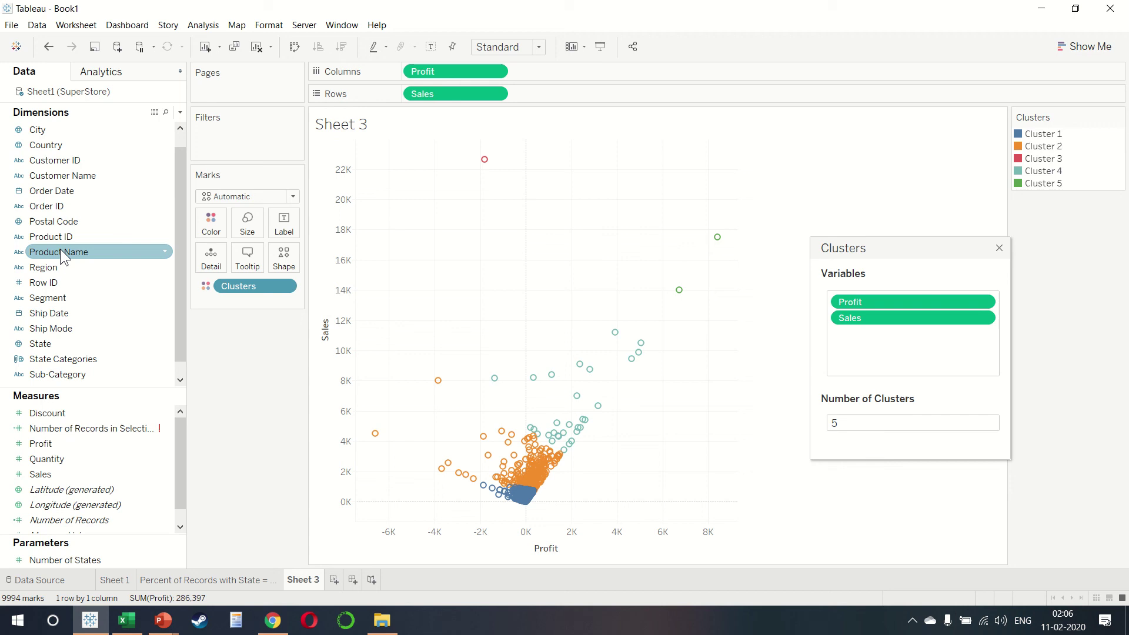
scroll(61, 254, down, 1)
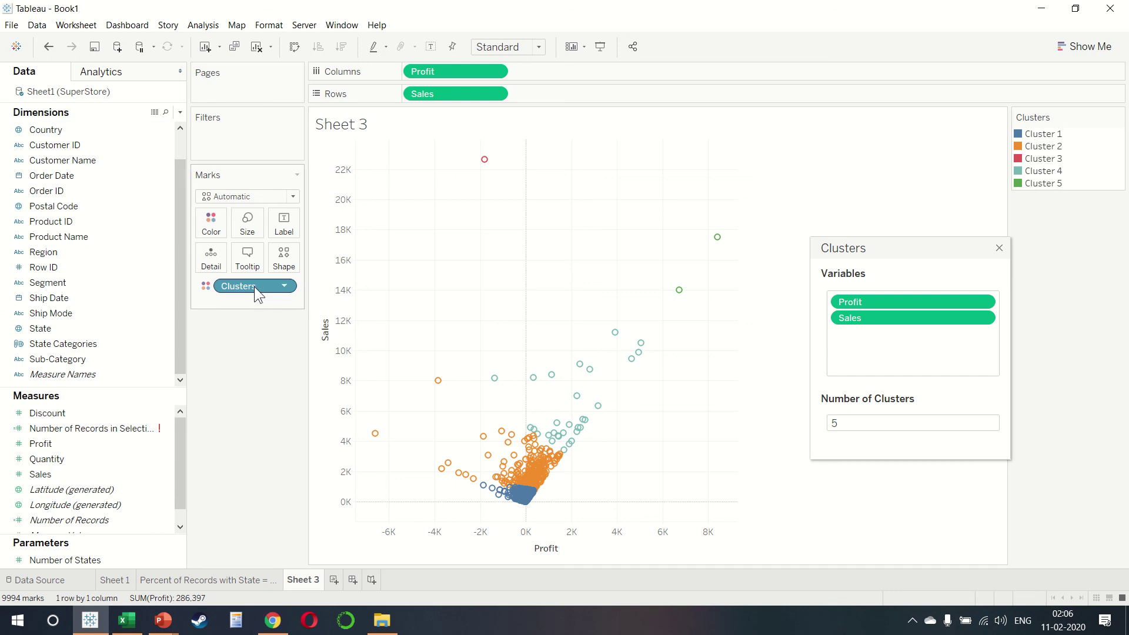
drag(254, 287, 72, 293)
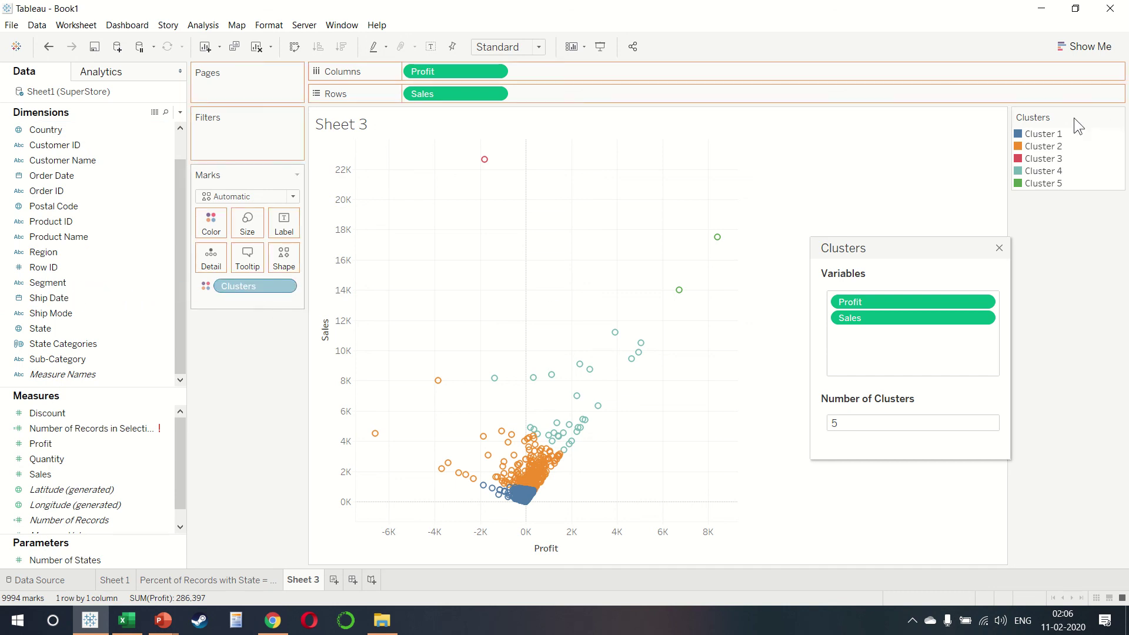
click(69, 484)
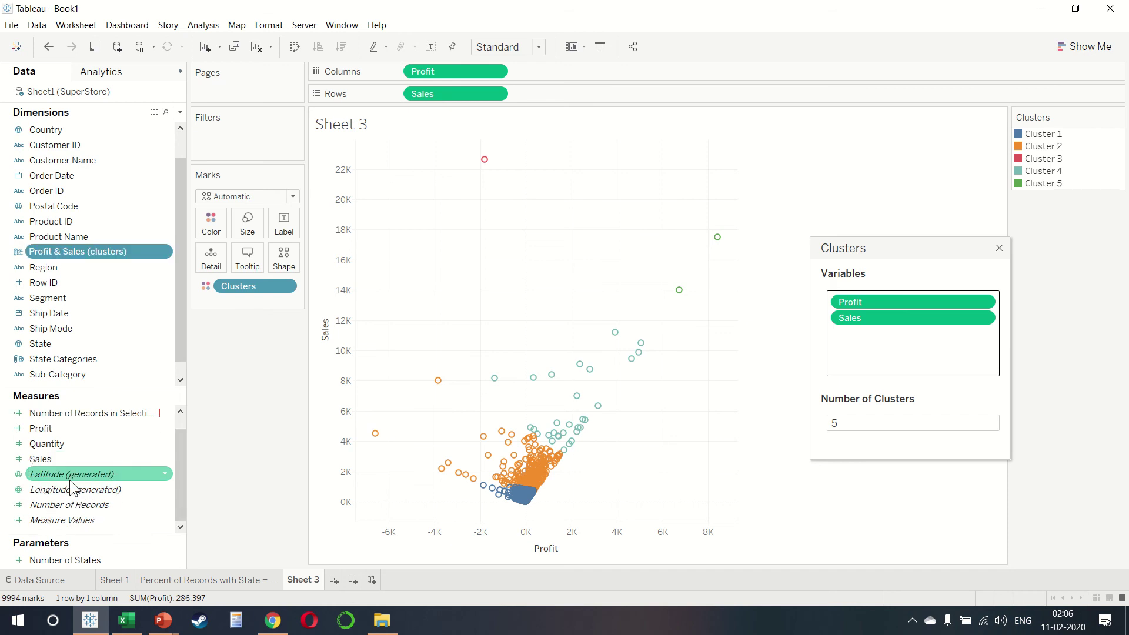
scroll(69, 485, up, 1)
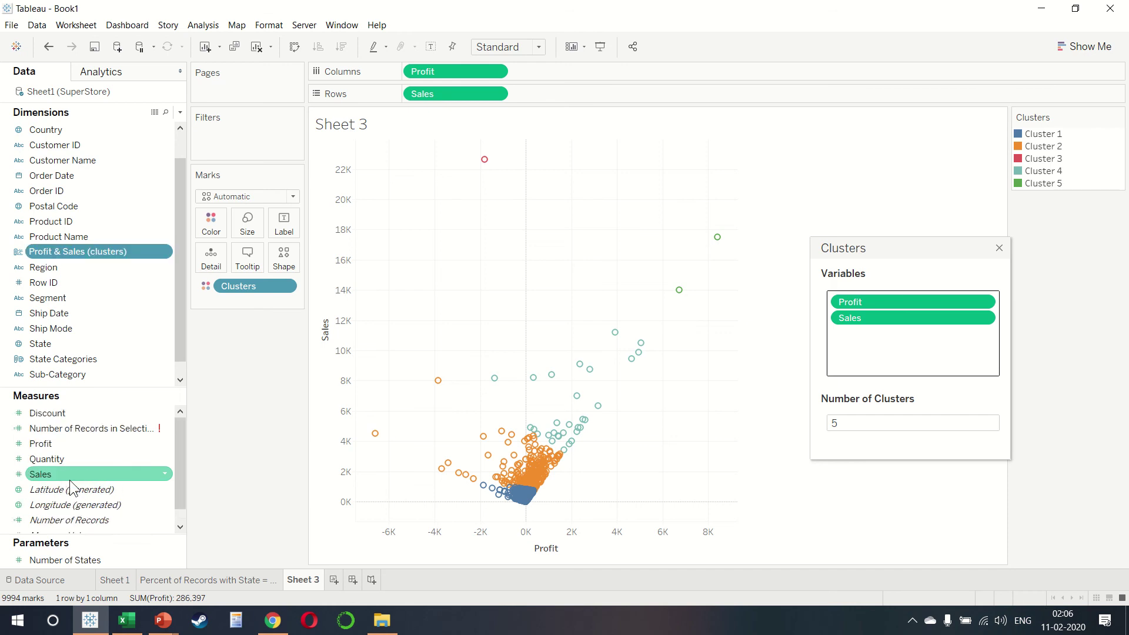
scroll(89, 326, up, 2)
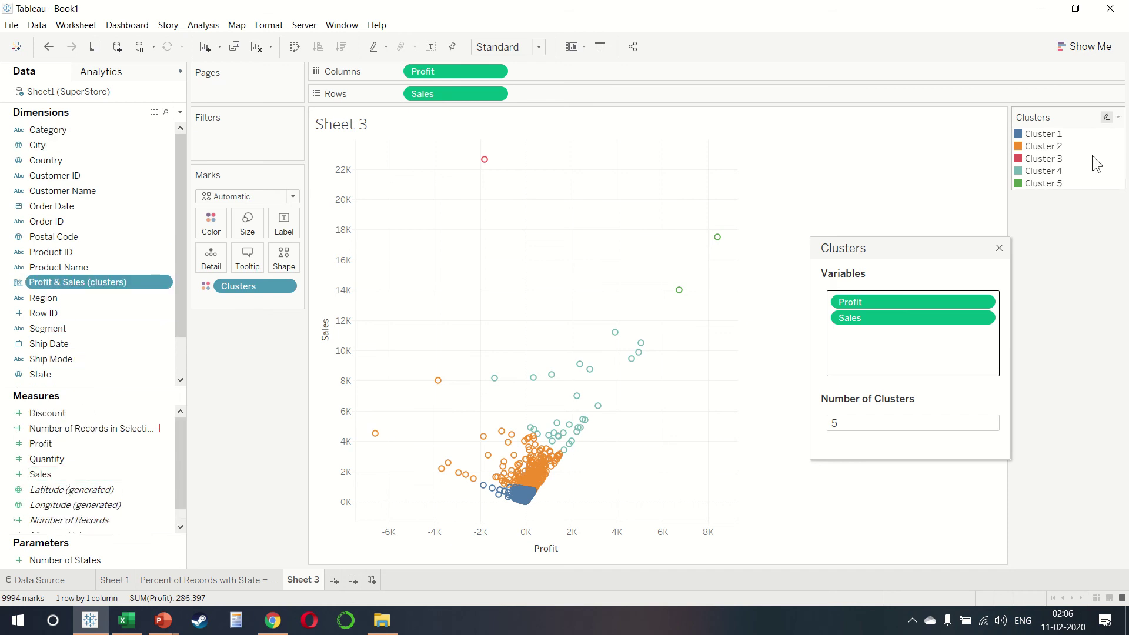
Close the Clusters dialog and delete the accidentally created duplicate clusters field
click(1003, 251)
click(999, 247)
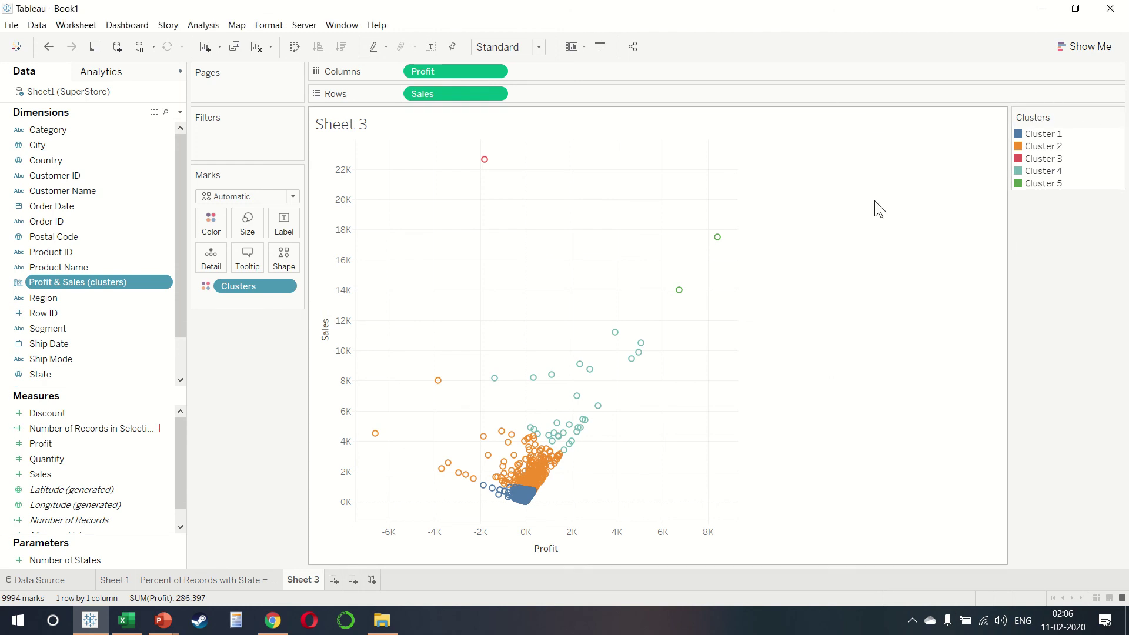
drag(260, 291, 60, 138)
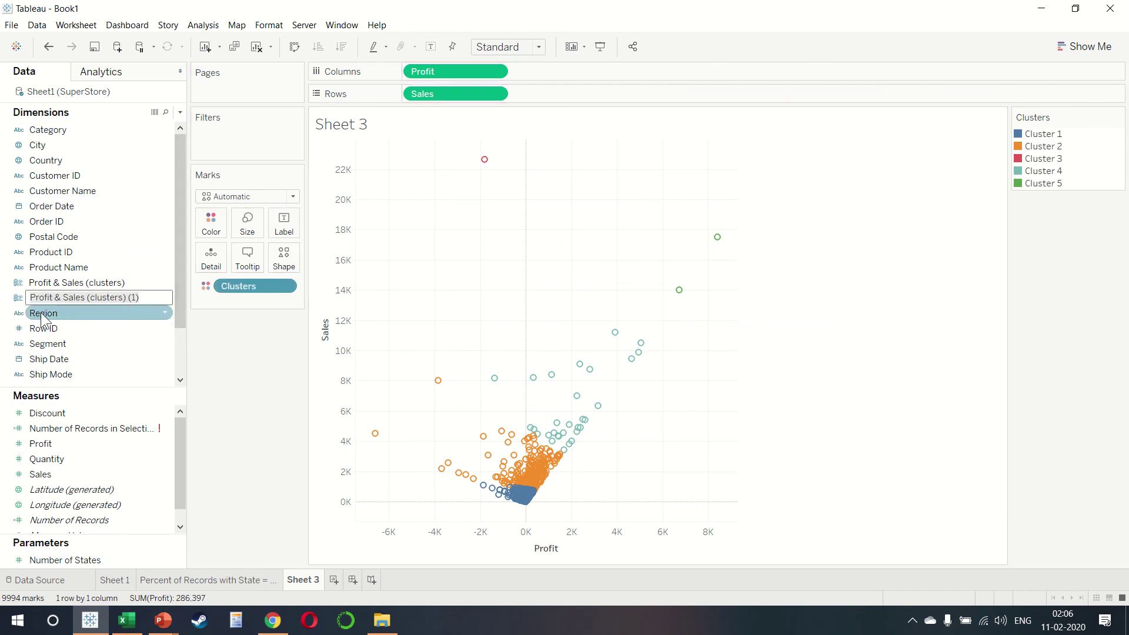
key(Return)
right_click(139, 296)
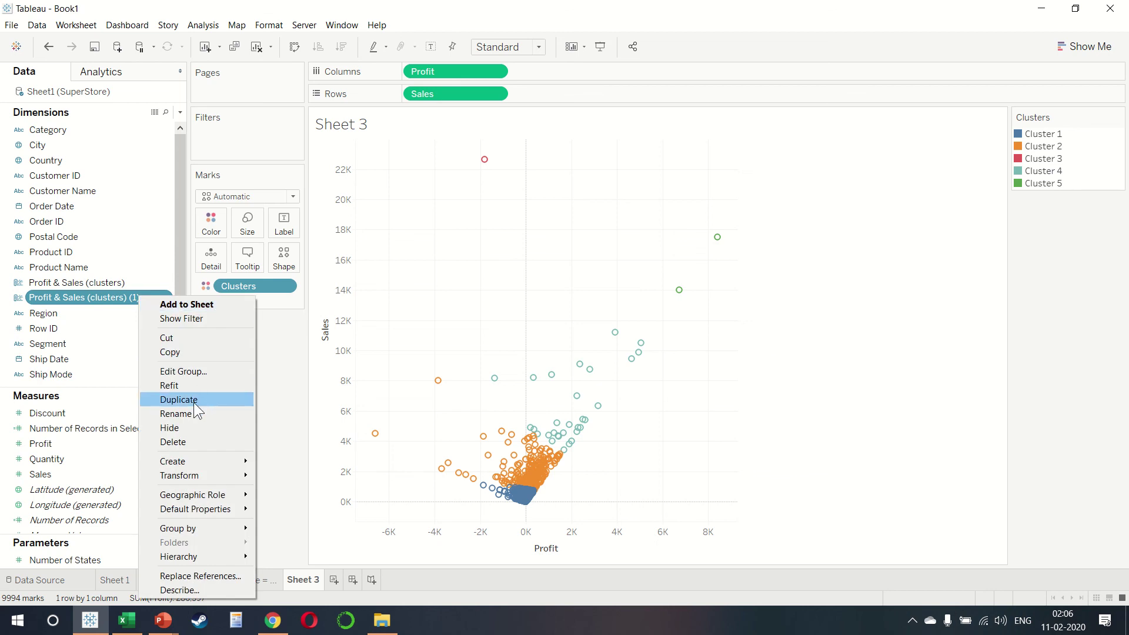
key(Escape)
key(Delete)
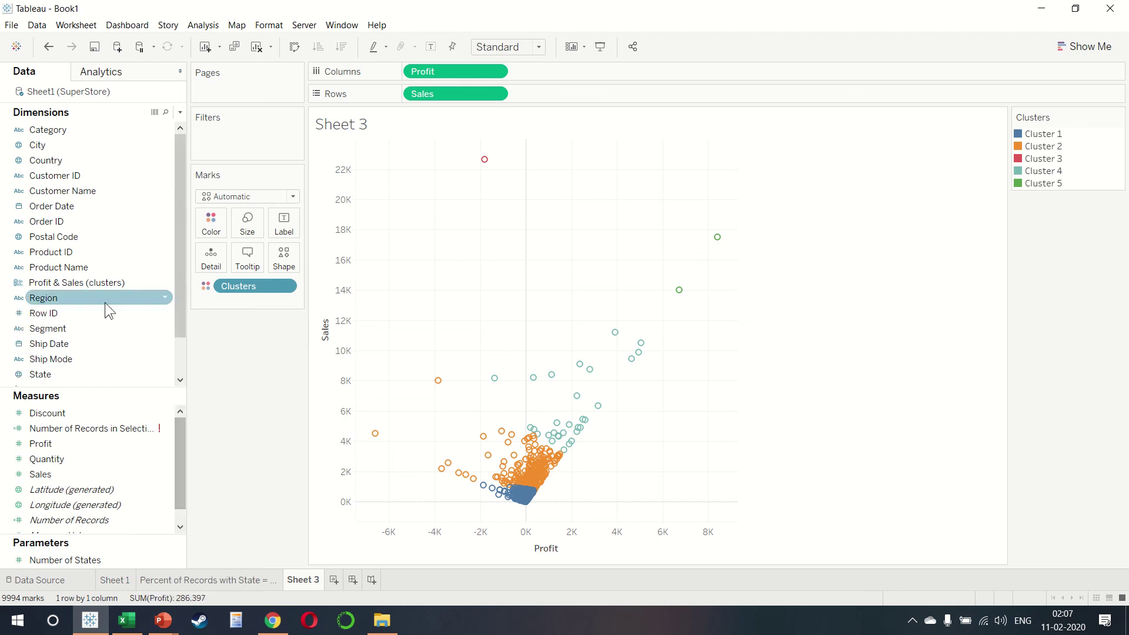
On a new Sheet 4, build a text table of SUM(Sales) by Ship Mode
click(338, 584)
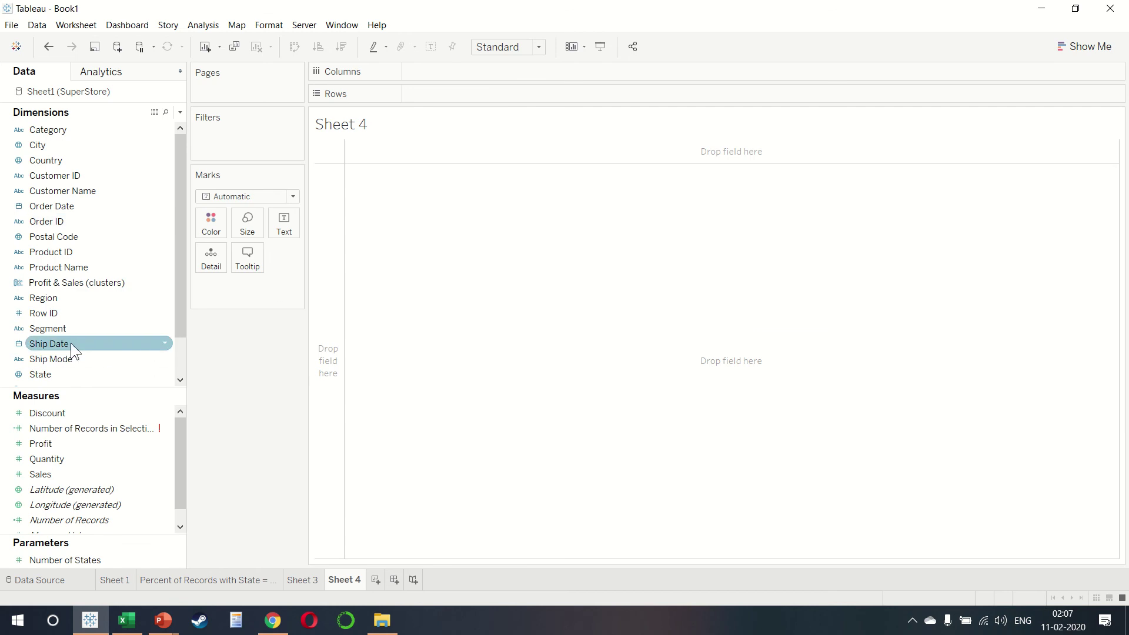
double_click(58, 359)
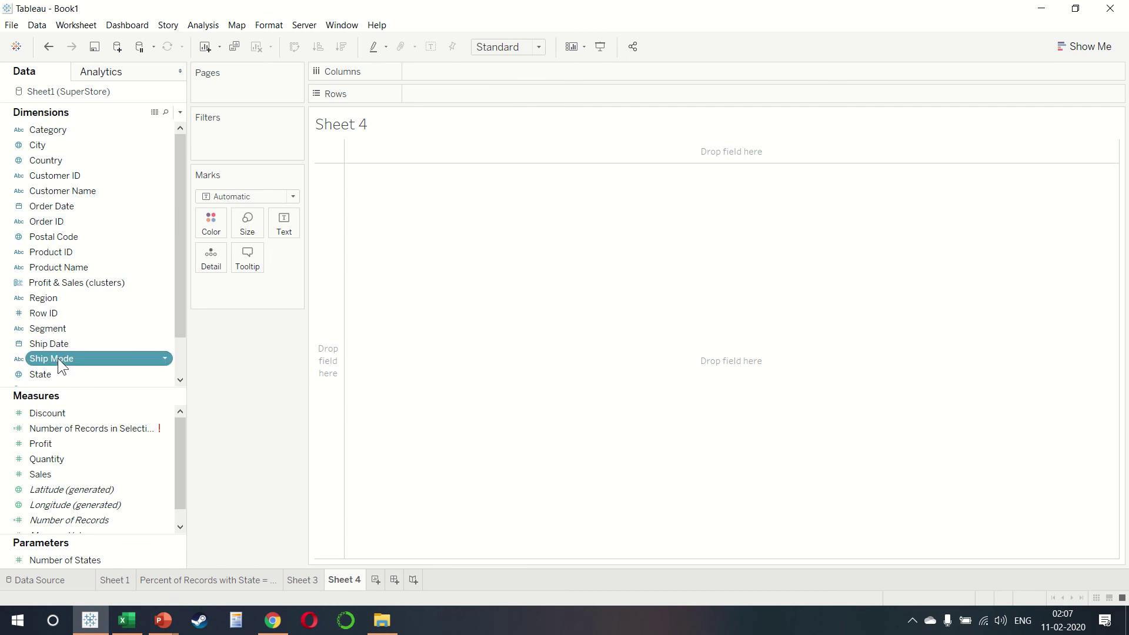
double_click(79, 473)
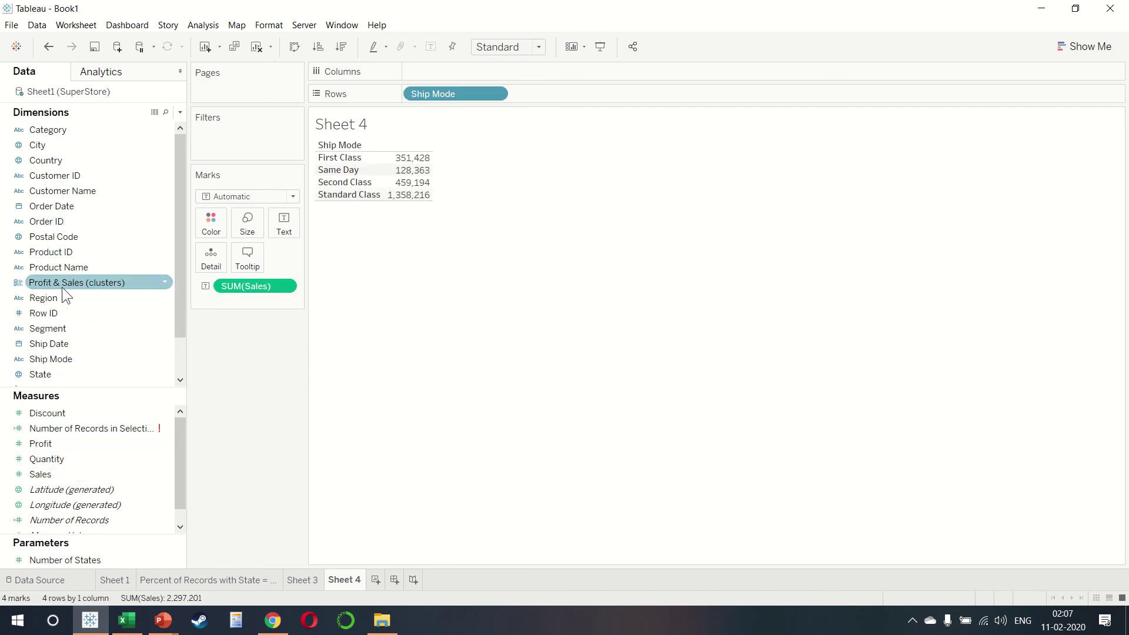